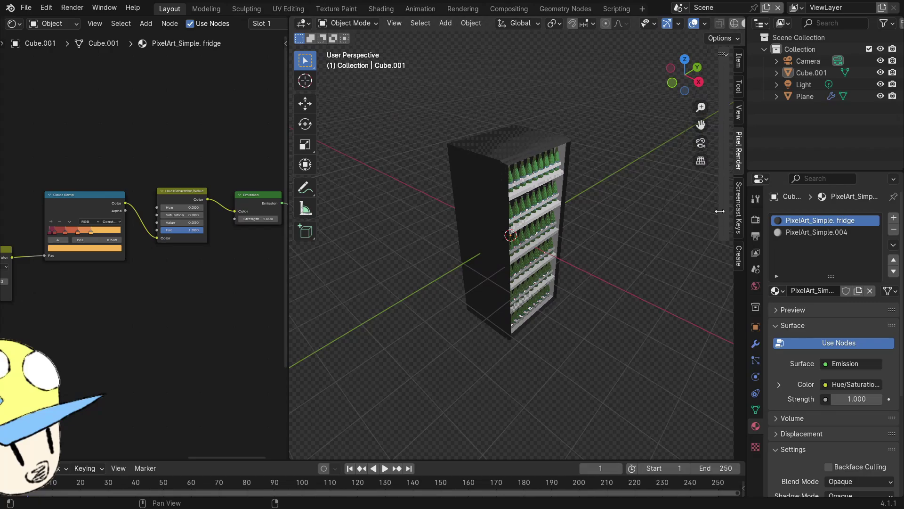
Step: Widen the 3D view's sidebar to reveal the Pixel Render options, and enlarge the node editor slightly
drag(720, 211, 655, 216)
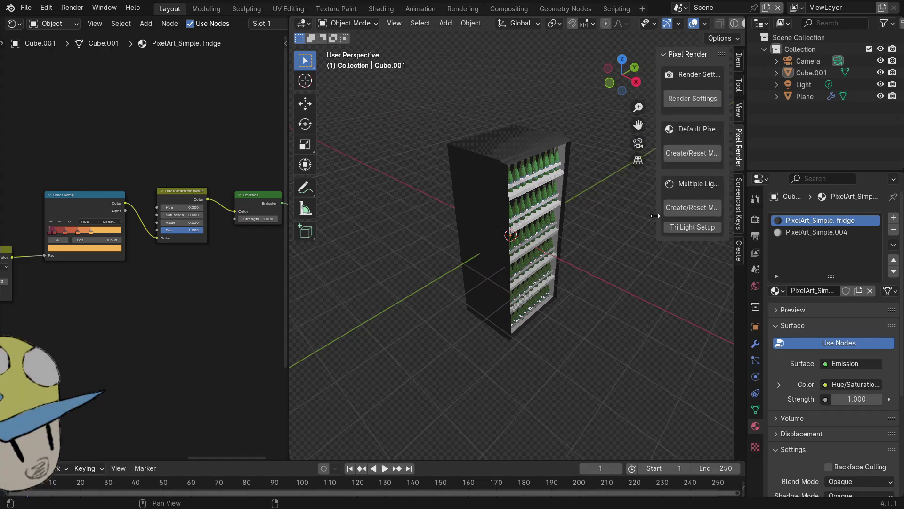
mouse_move(461, 229)
middle_down()
mouse_move(469, 231)
mouse_move(441, 224)
mouse_move(471, 229)
middle_up()
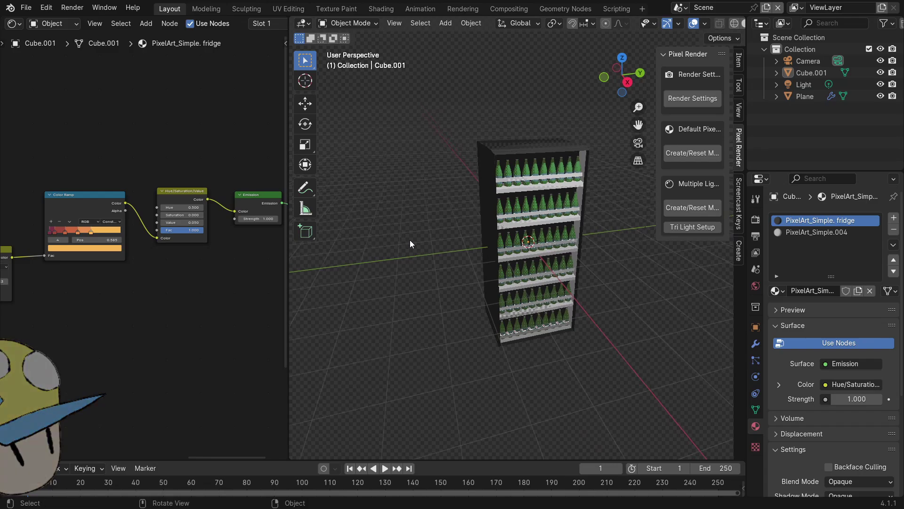
drag(287, 256, 316, 256)
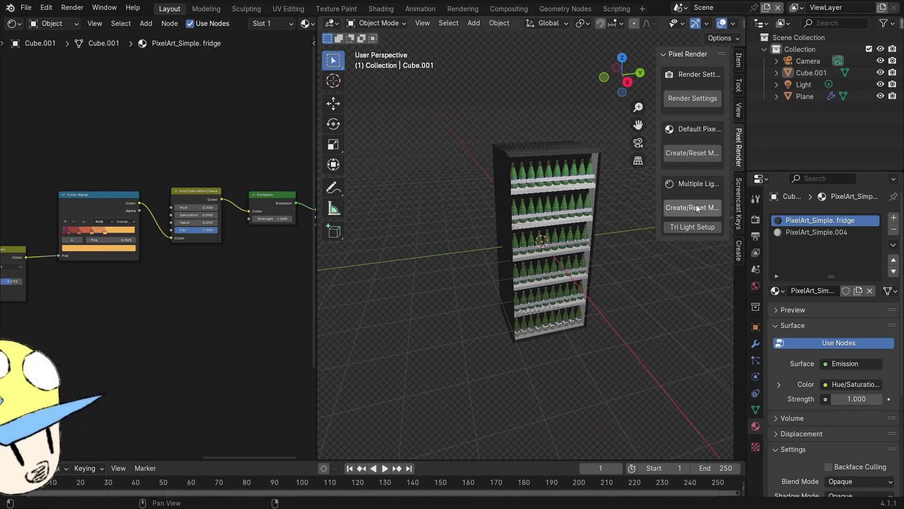
middle_drag(613, 237, 581, 164)
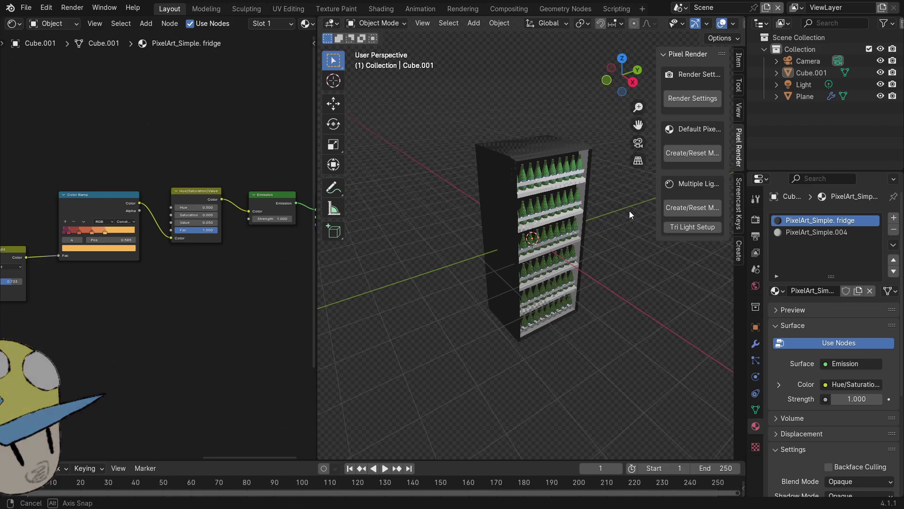
middle_drag(629, 210, 519, 146)
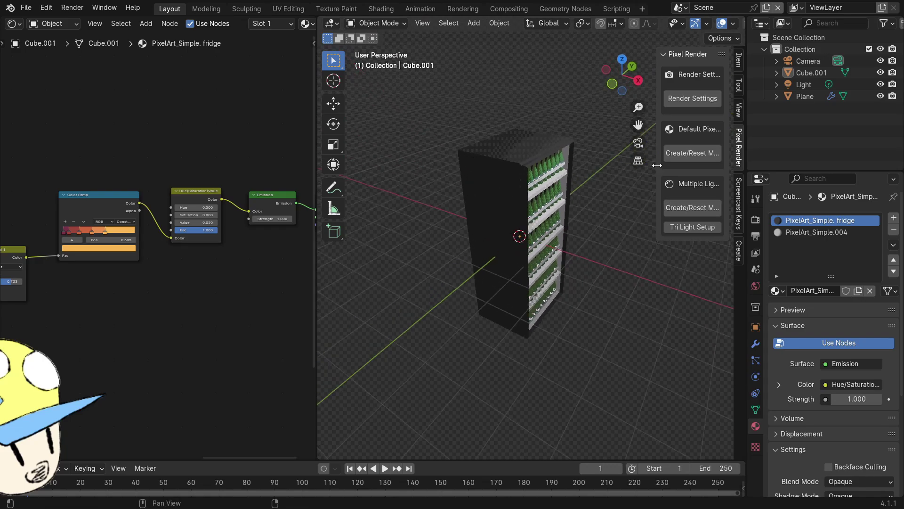
mouse_move(657, 165)
mouse_down()
mouse_move(649, 168)
mouse_move(657, 169)
mouse_up()
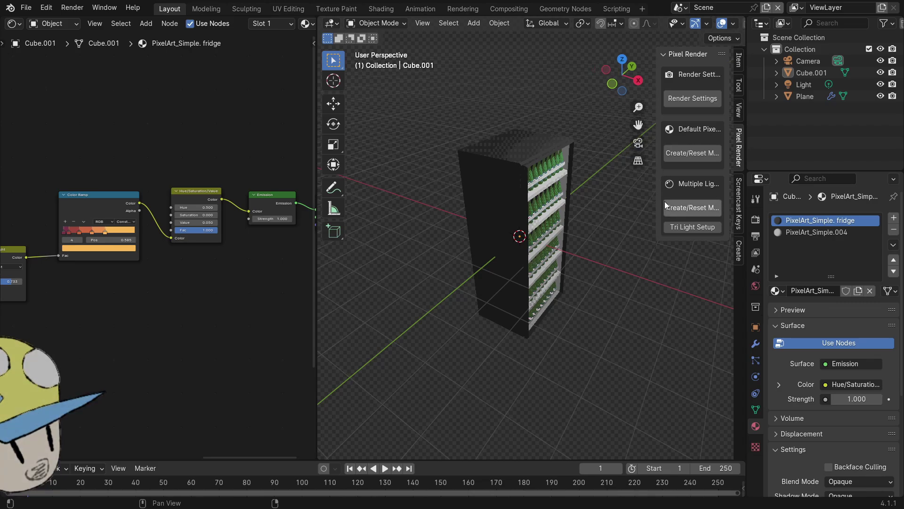
Step: Examine the fridge model from several angles, including the bottle labels on the lowest shelf
middle_drag(645, 188, 590, 207)
scroll(571, 209, up, 4)
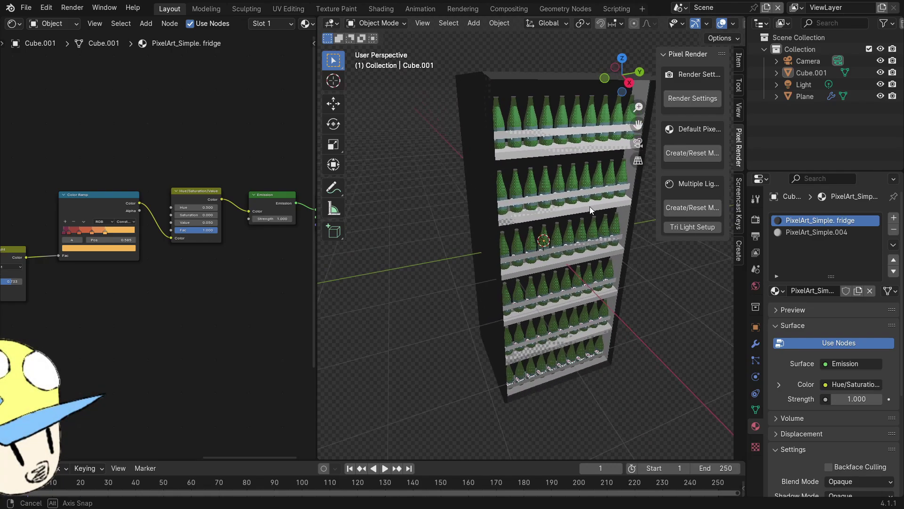
middle_drag(447, 187, 579, 202)
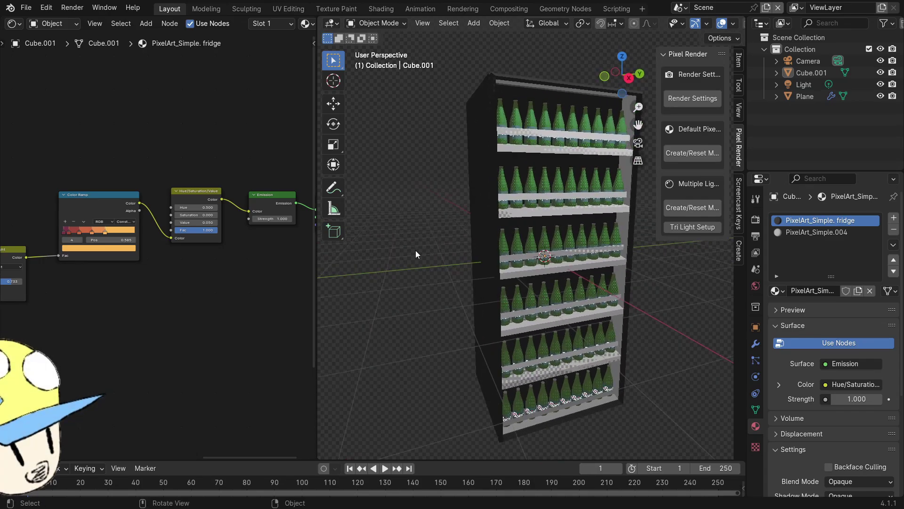
middle_drag(491, 190, 502, 197)
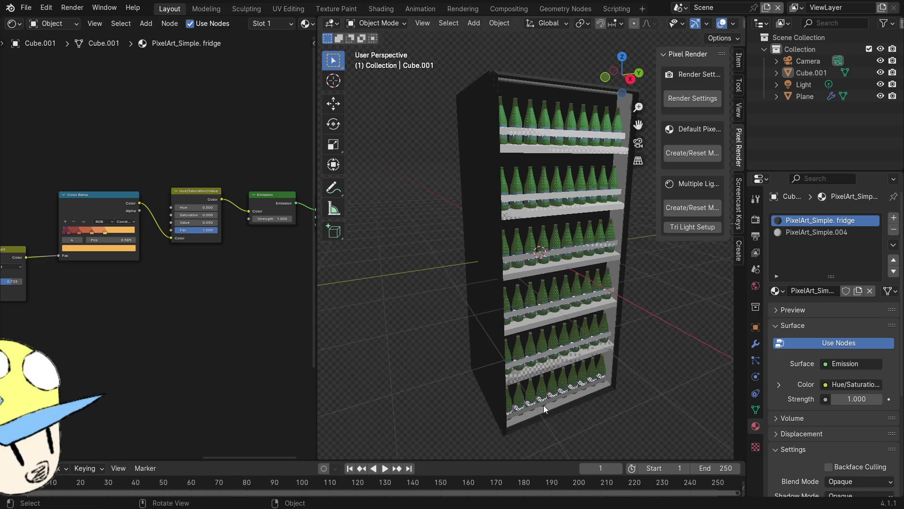
scroll(516, 244, up, 8)
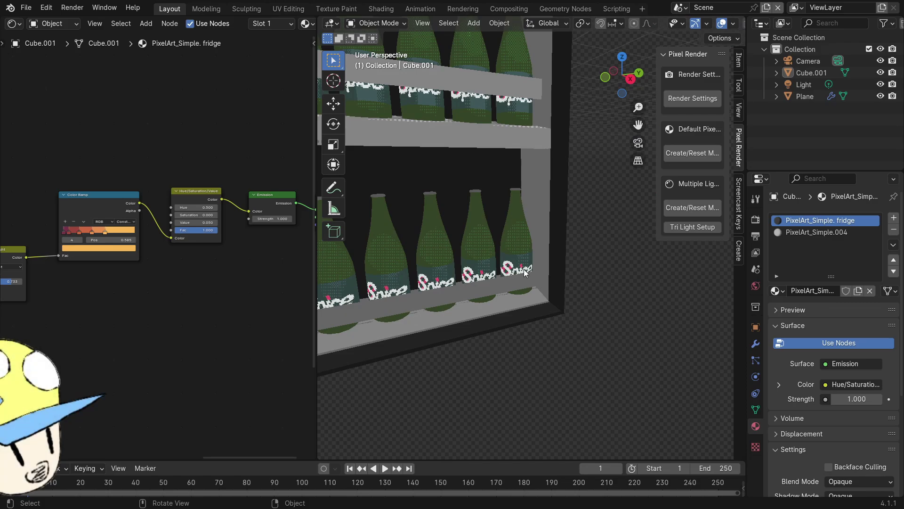
scroll(563, 210, down, 8)
drag(638, 124, 564, 170)
scroll(564, 171, down, 5)
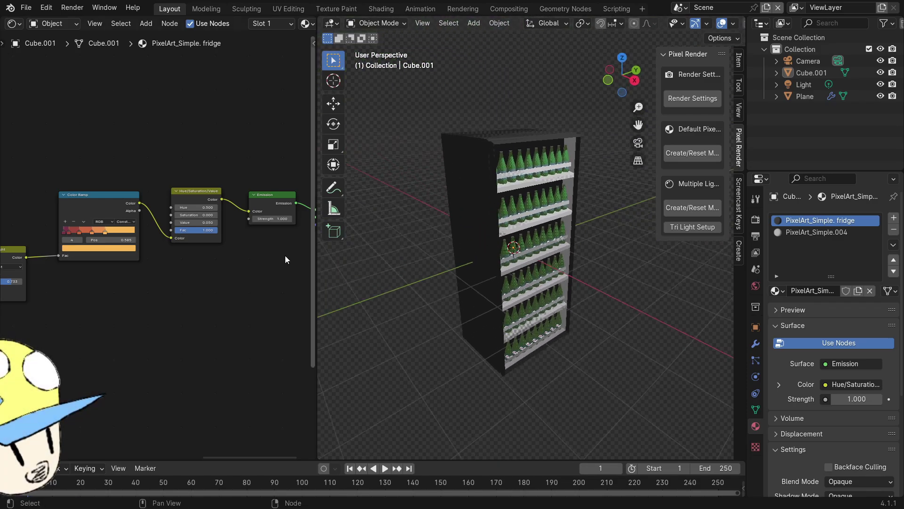
Step: Render a still image of the fridge, inspect it in an enlarged render window, and close the window
click(71, 6)
click(79, 22)
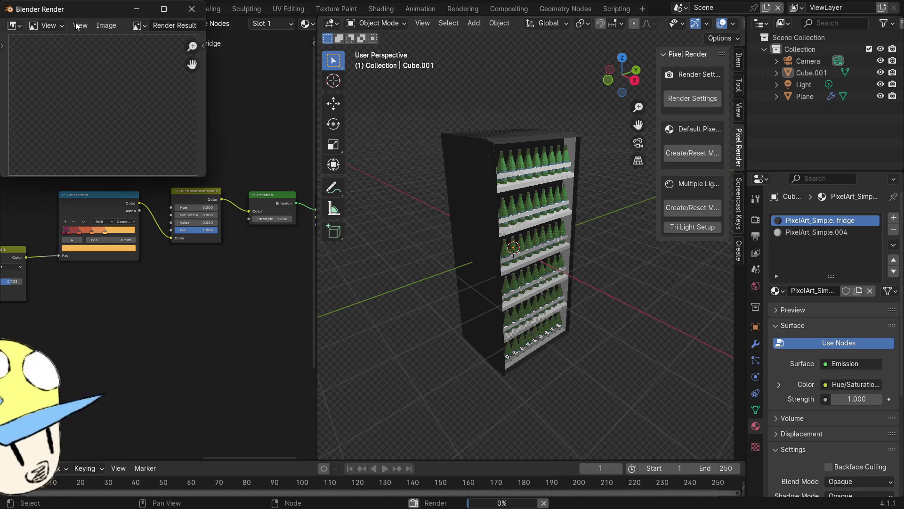
drag(207, 176, 606, 427)
scroll(307, 269, up, 2)
scroll(306, 254, down, 2)
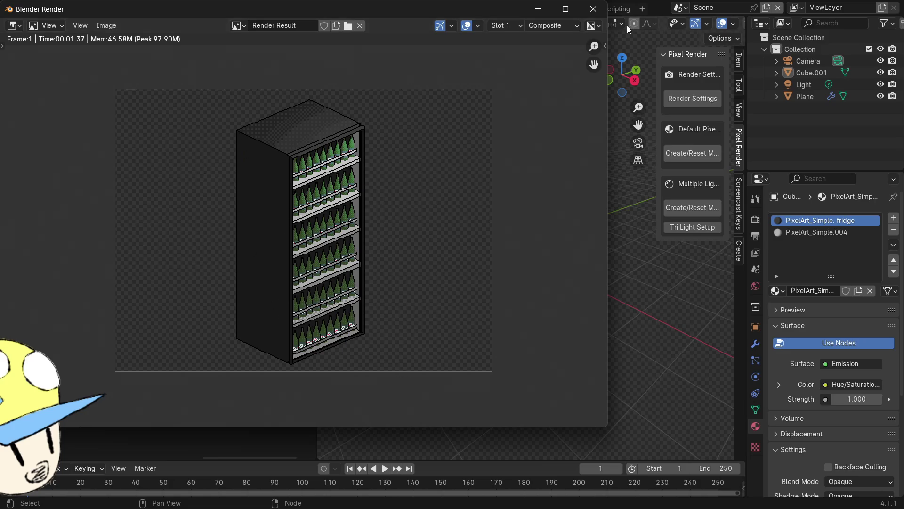
click(595, 10)
Step: Review the view layer passes and the scene's output format settings
click(755, 236)
click(755, 253)
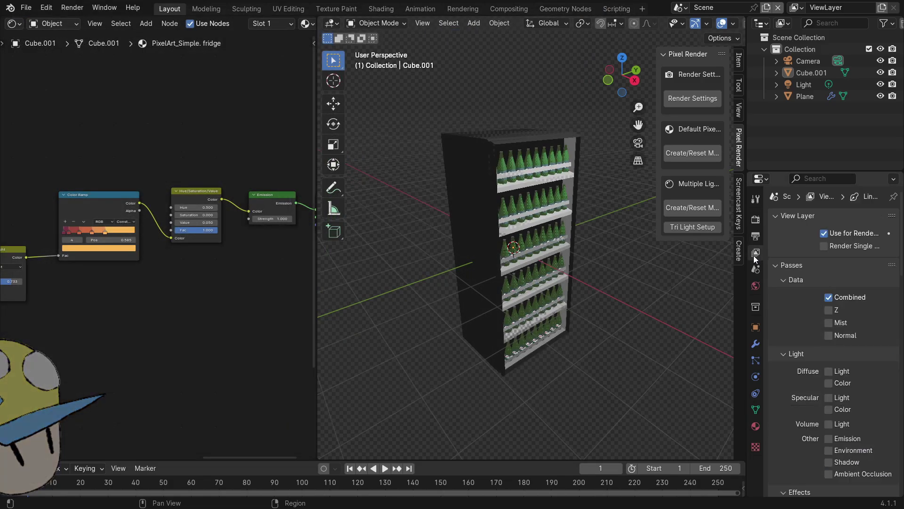
click(756, 234)
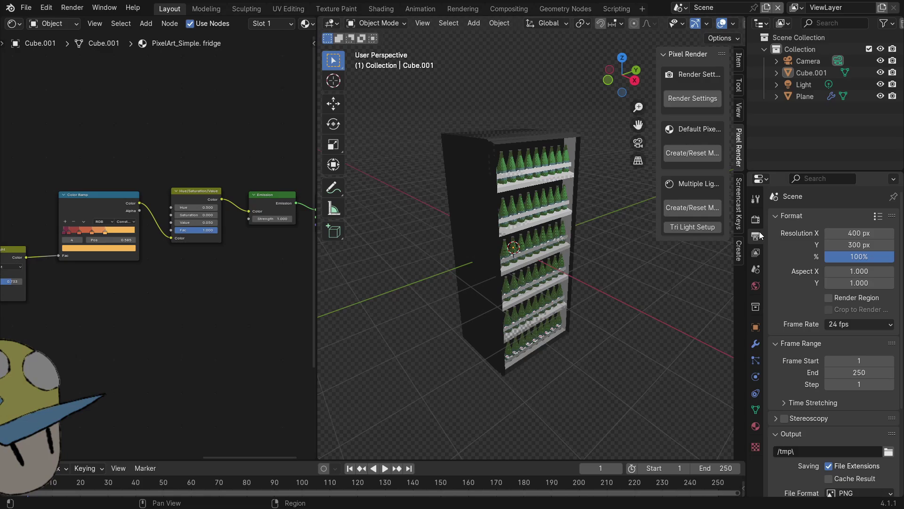
Step: Select the camera and show its lens settings
click(808, 61)
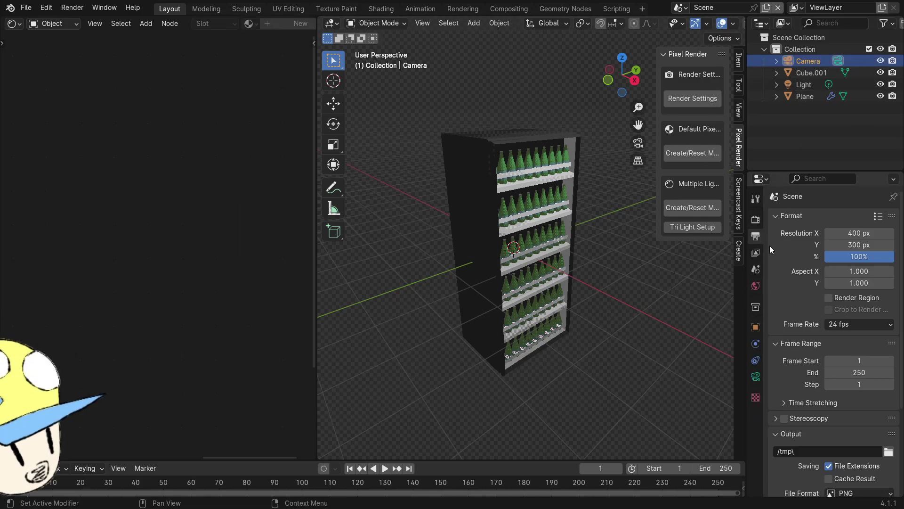
click(755, 220)
click(756, 235)
click(755, 252)
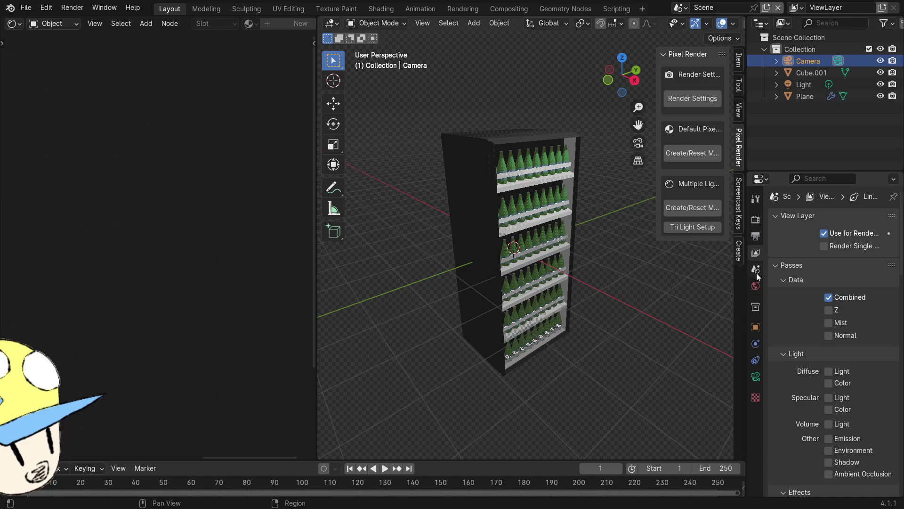
click(756, 269)
click(756, 376)
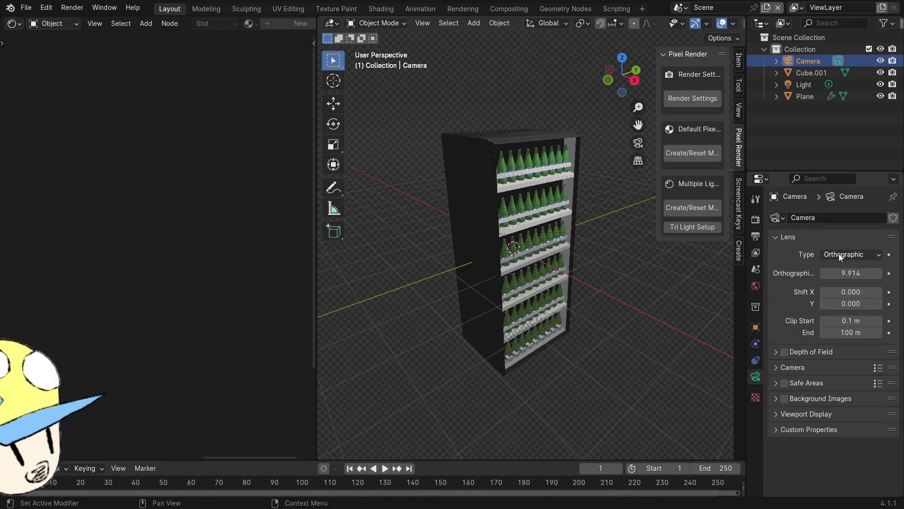
Step: Look through the scene camera and enlarge the 3D view to check the fridge's framing
middle_drag(694, 281, 674, 281)
key(KP_0)
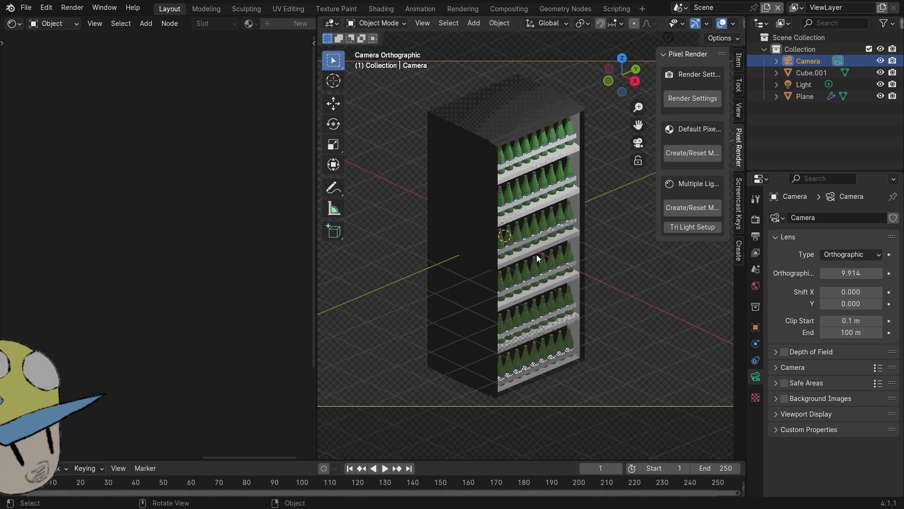
drag(635, 122, 647, 137)
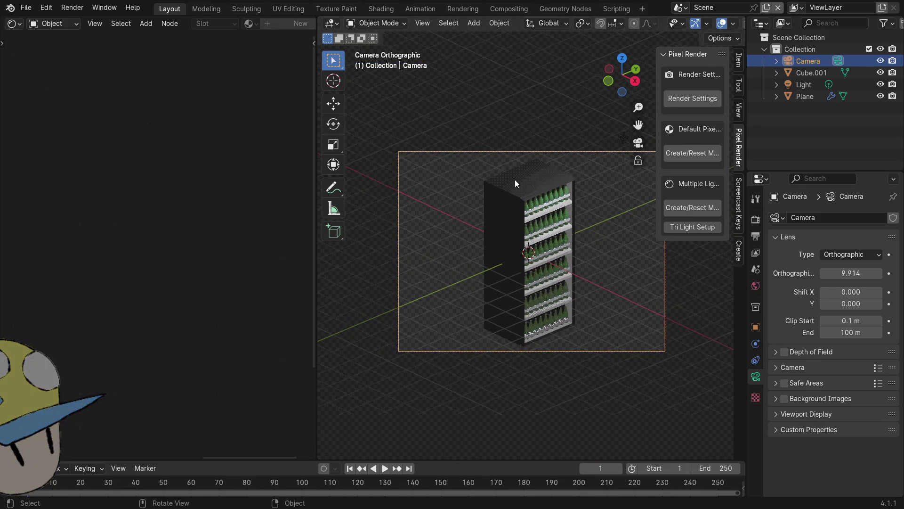
drag(317, 255, 224, 252)
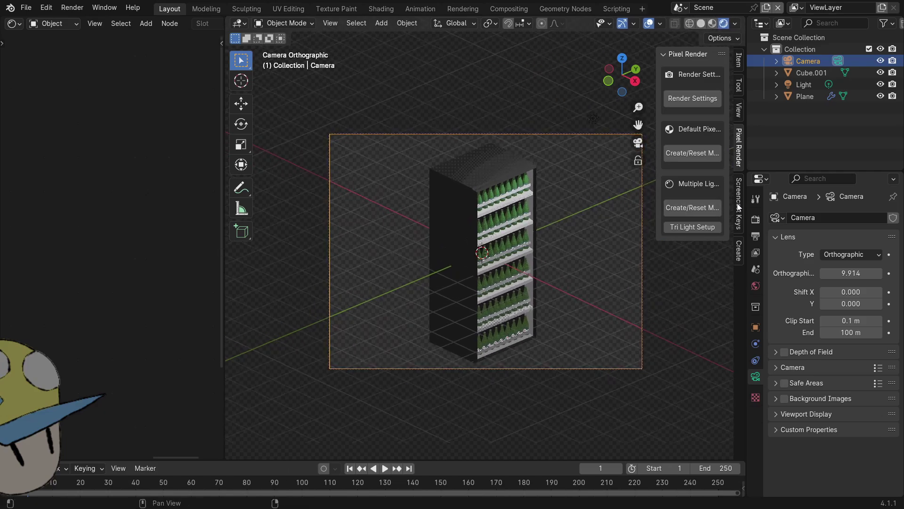
scroll(496, 231, up, 5)
scroll(496, 230, down, 5)
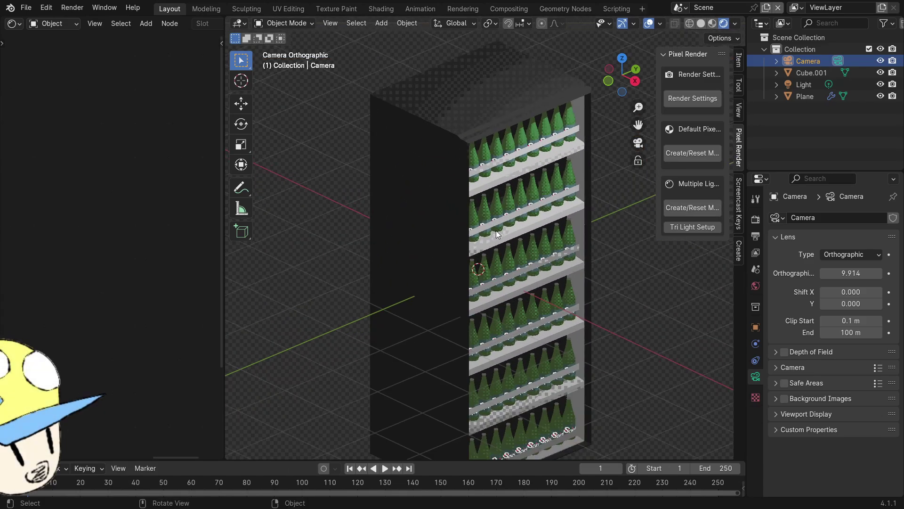
Step: Render the camera view again, inspect the fridge's pixel outlines up close, and close the render window
click(72, 8)
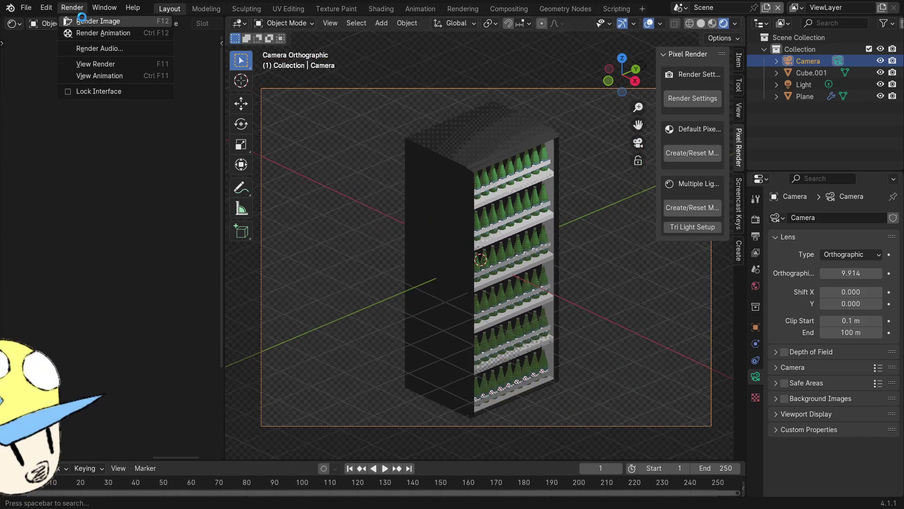
click(82, 21)
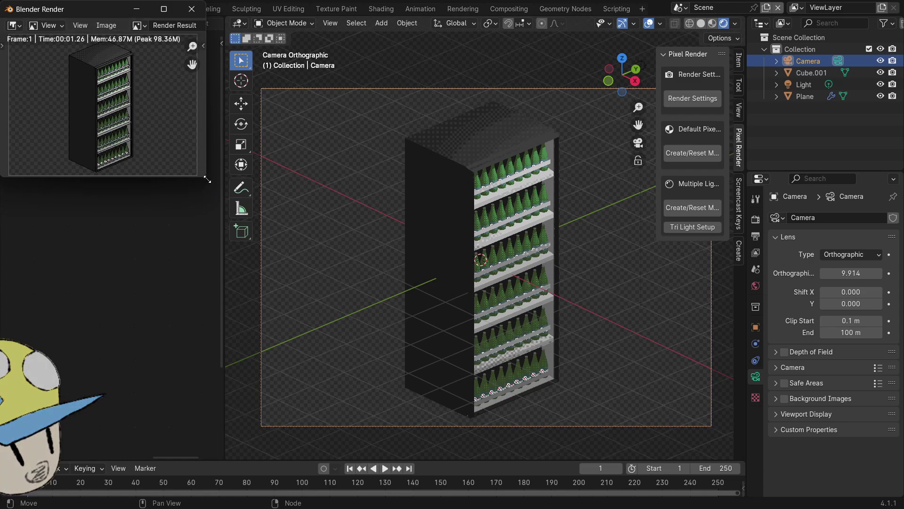
drag(205, 176, 428, 351)
scroll(222, 210, up, 6)
scroll(222, 210, down, 3)
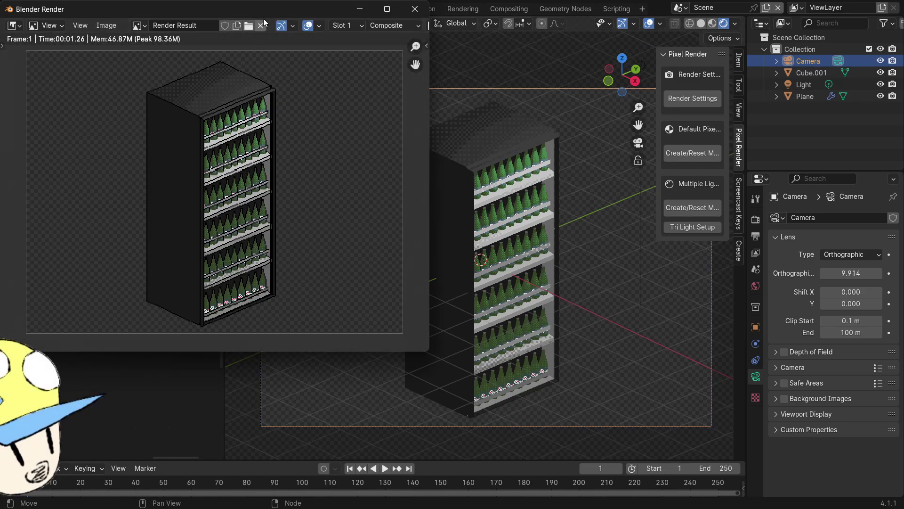
scroll(297, 141, up, 1)
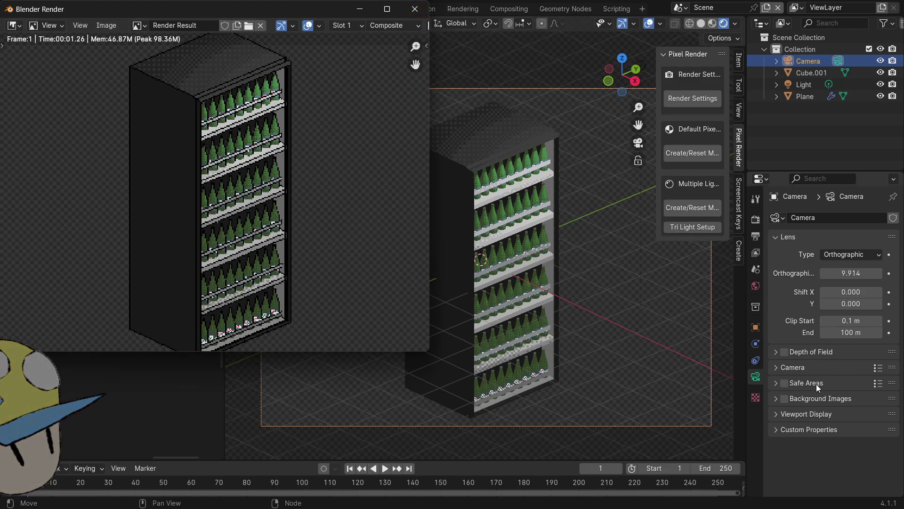
click(415, 10)
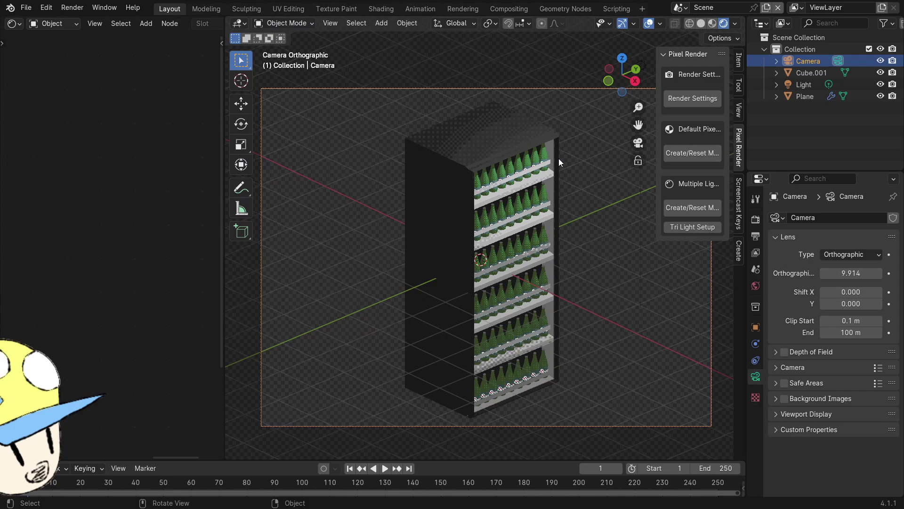
Step: Review the scene's Film, Freestyle and Color Management render settings
click(755, 219)
scroll(828, 440, down, 5)
scroll(828, 439, down, 4)
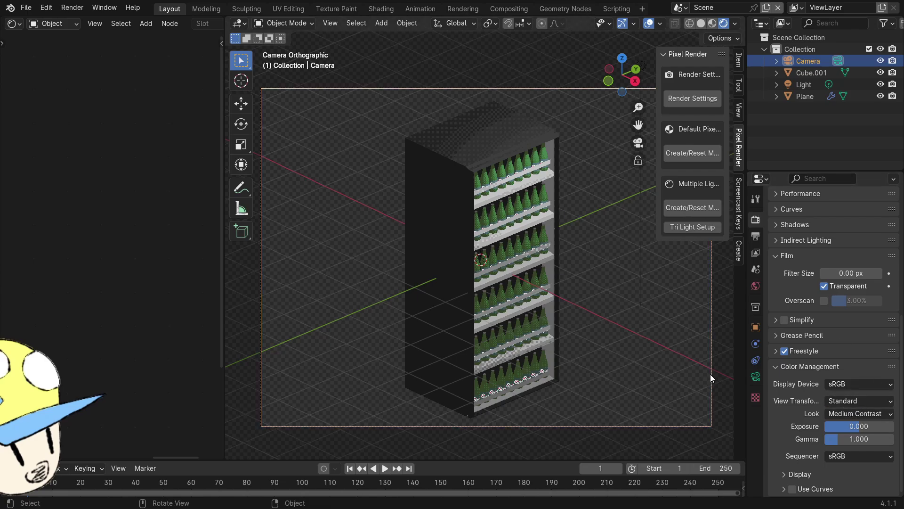
Step: Select the fridge and widen the node editor to show its material's Hue/Saturation/Value node up close
click(471, 216)
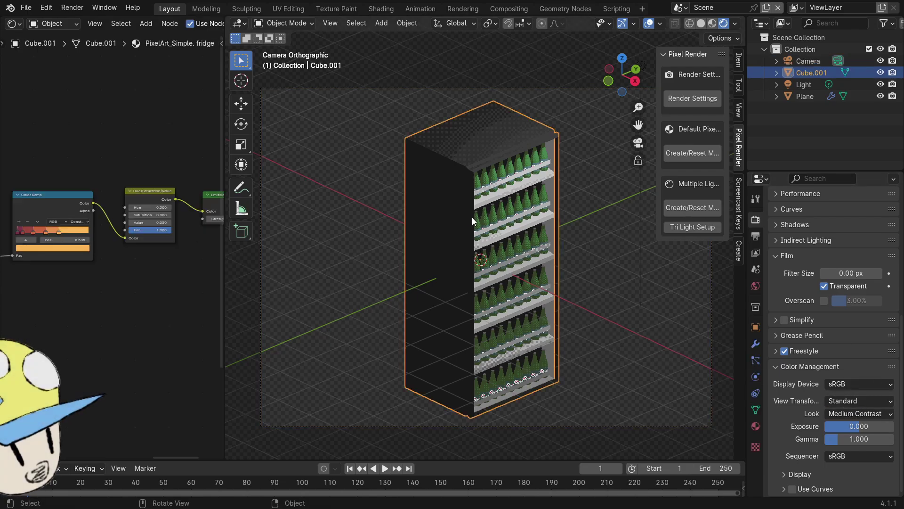
drag(222, 242, 448, 240)
scroll(343, 258, up, 2)
scroll(343, 260, up, 2)
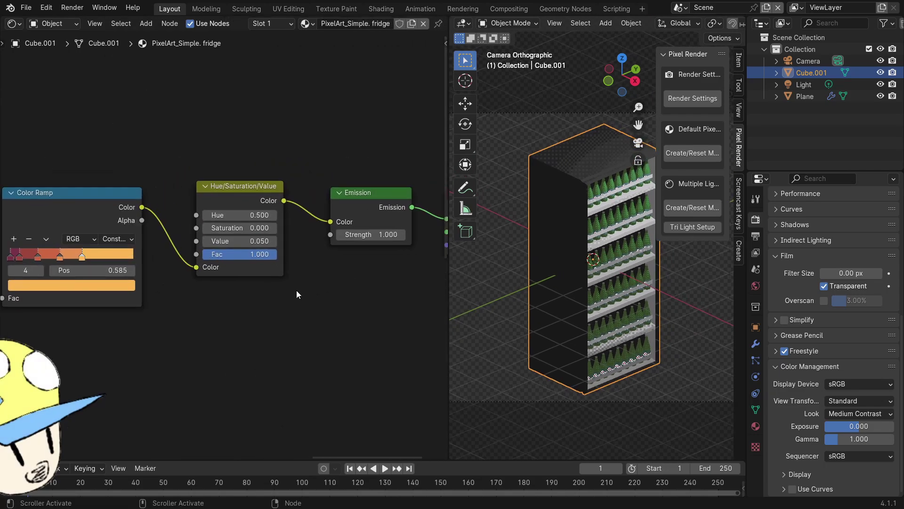
middle_drag(601, 279, 609, 312)
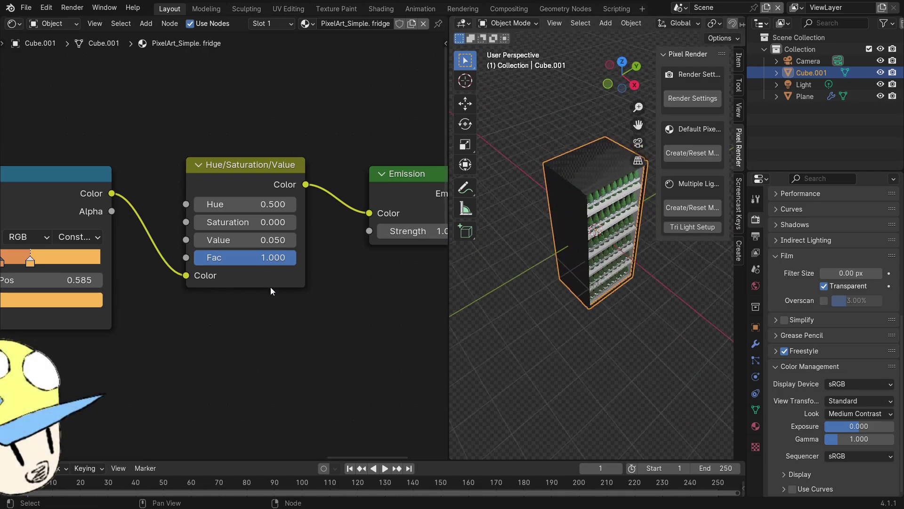
scroll(219, 241, up, 1)
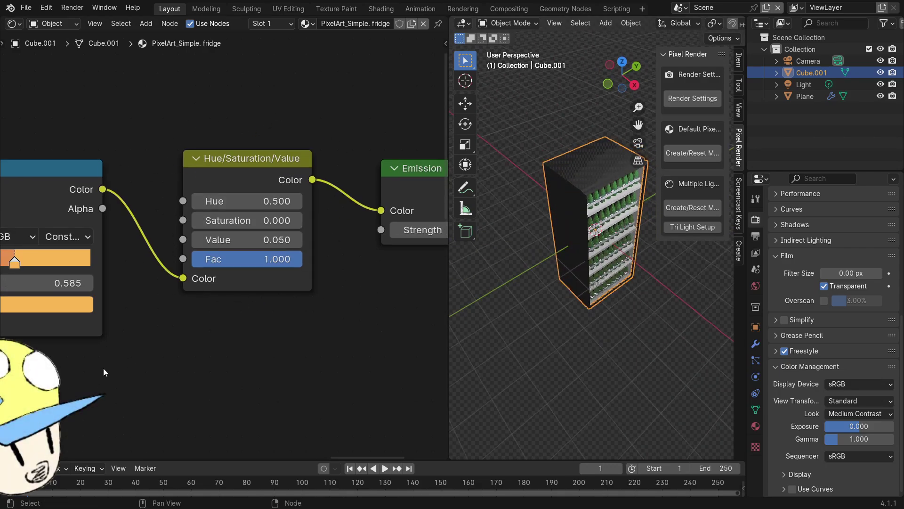
Step: Select color stop 3 in the fridge material's Color Ramp node
middle_drag(104, 372, 384, 344)
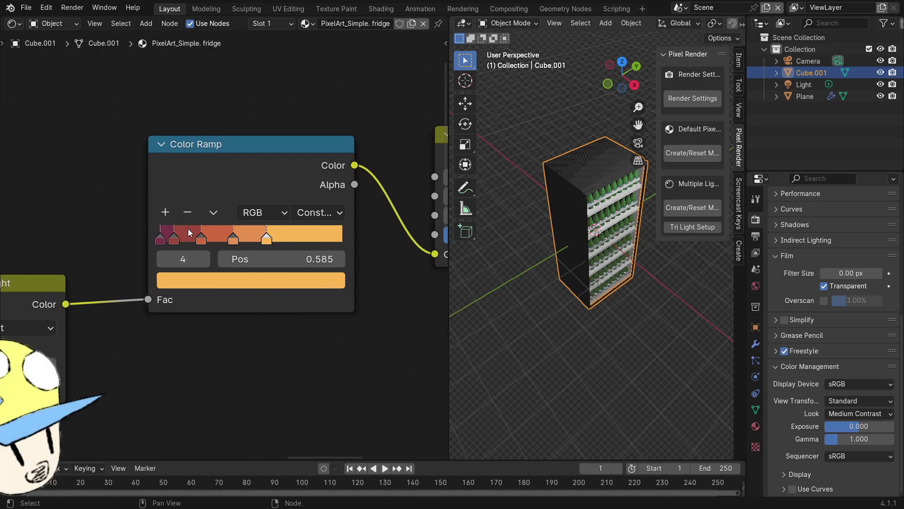
click(231, 246)
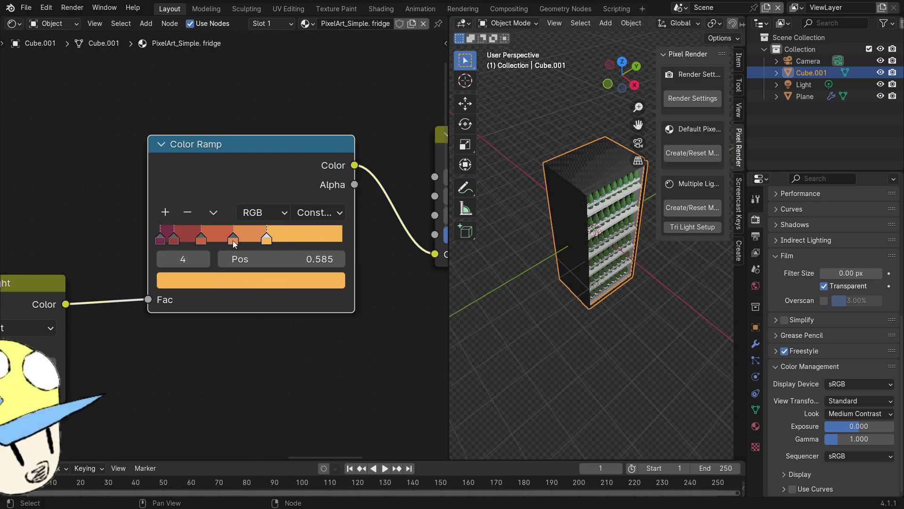
click(233, 240)
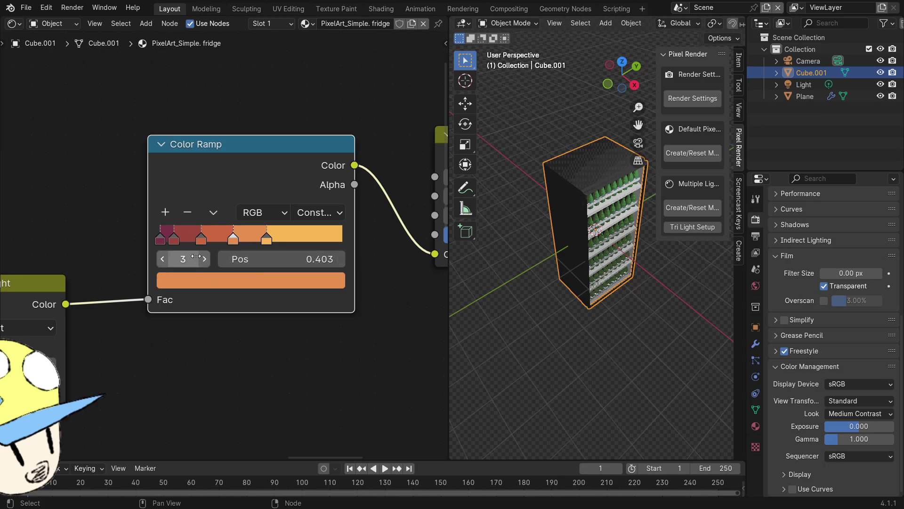
Step: Go through the color stops of the fridge material's Color Ramp, ending on stop 1, and examine its Hue/Saturation/Value node
click(200, 239)
click(232, 240)
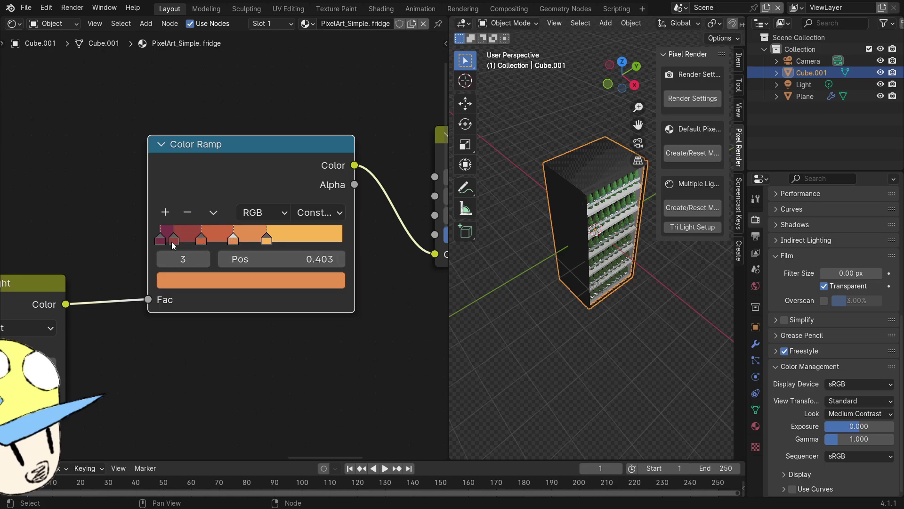
click(175, 240)
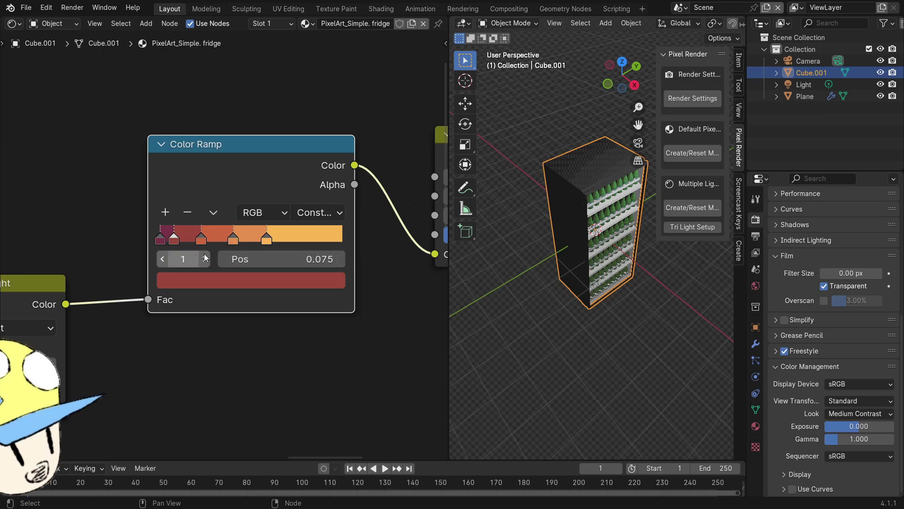
middle_drag(398, 271, 310, 267)
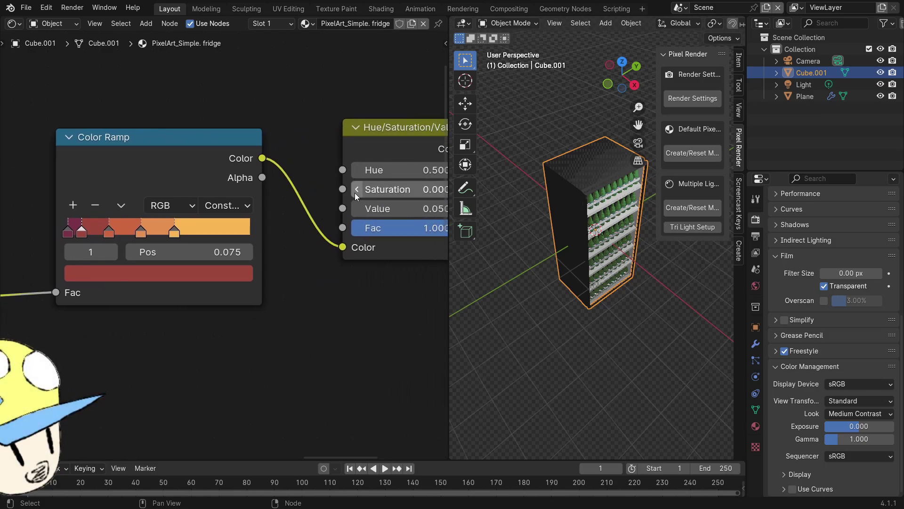
middle_drag(357, 309, 249, 344)
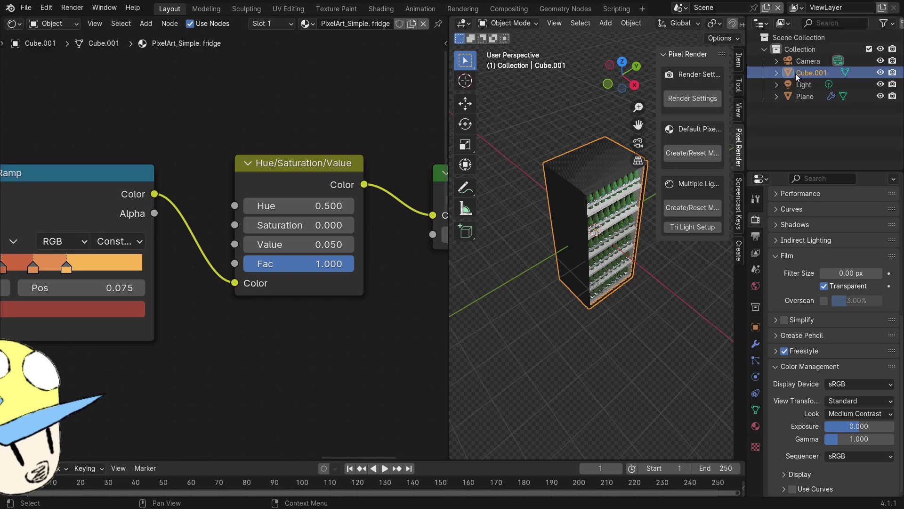
Step: Select the Plane object holding the bottles, show its material slots, and bring the bottles into close view
click(804, 96)
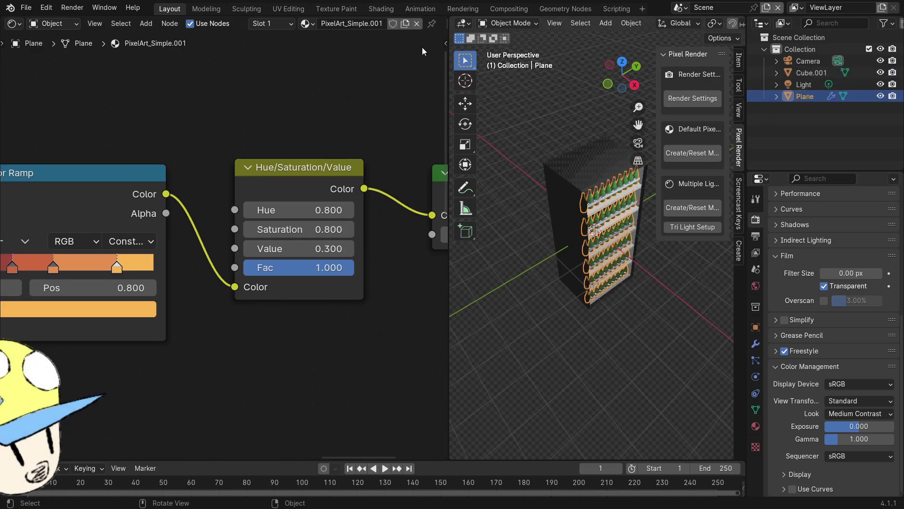
click(757, 425)
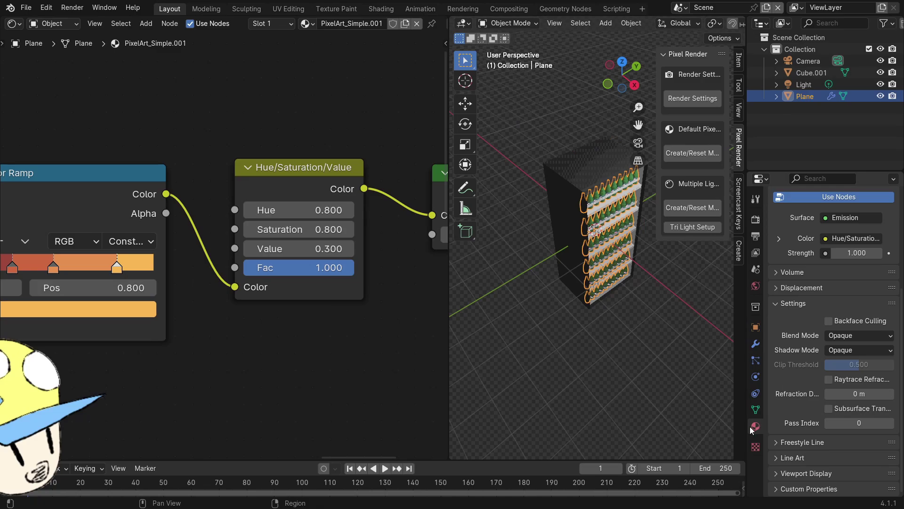
scroll(827, 314, up, 6)
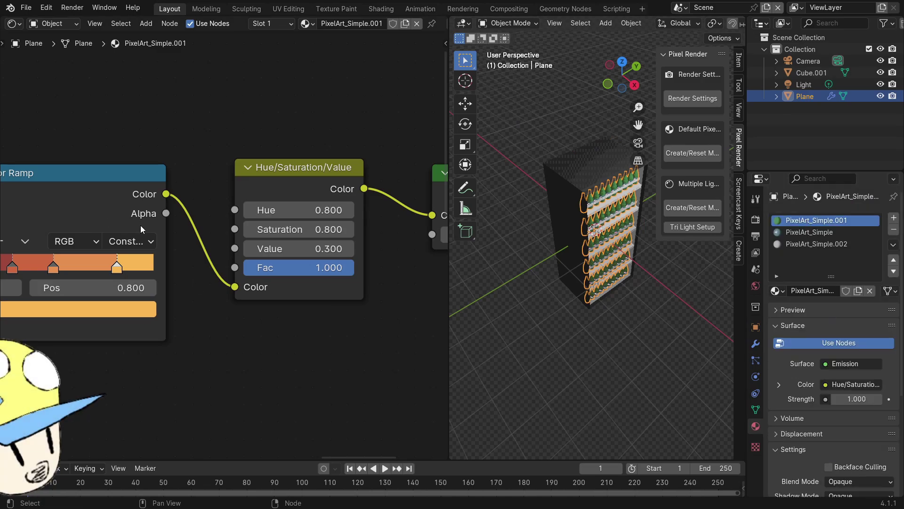
scroll(599, 202, up, 6)
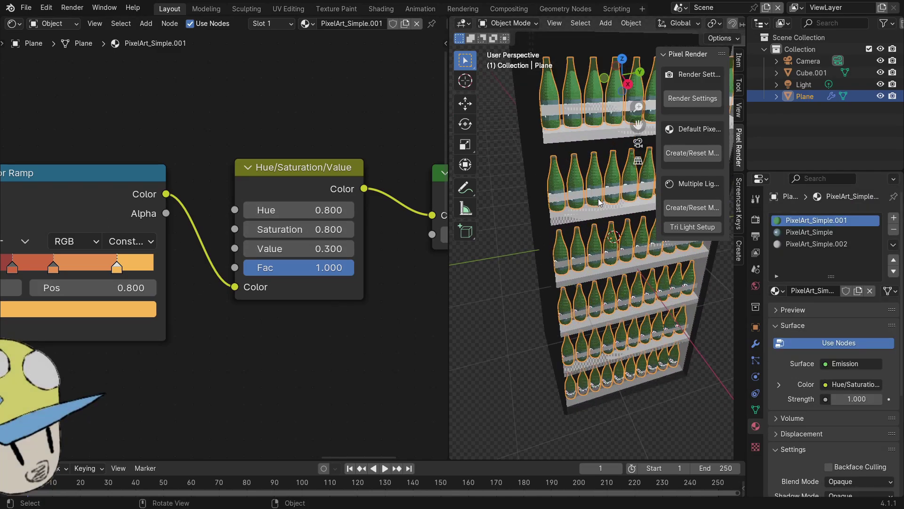
Step: Try lower hue values such as 0.7 and 0.6 on the bottle material, and restore the hue to 0.8
click(248, 210)
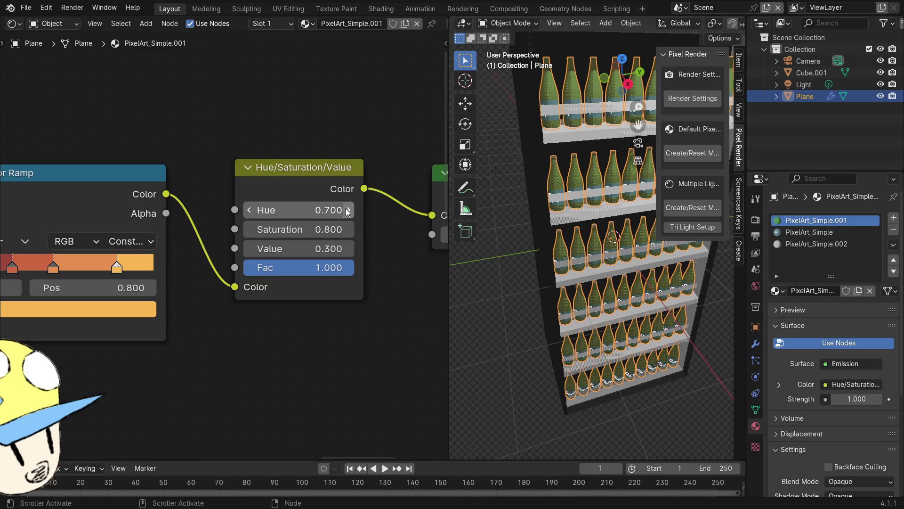
click(247, 210)
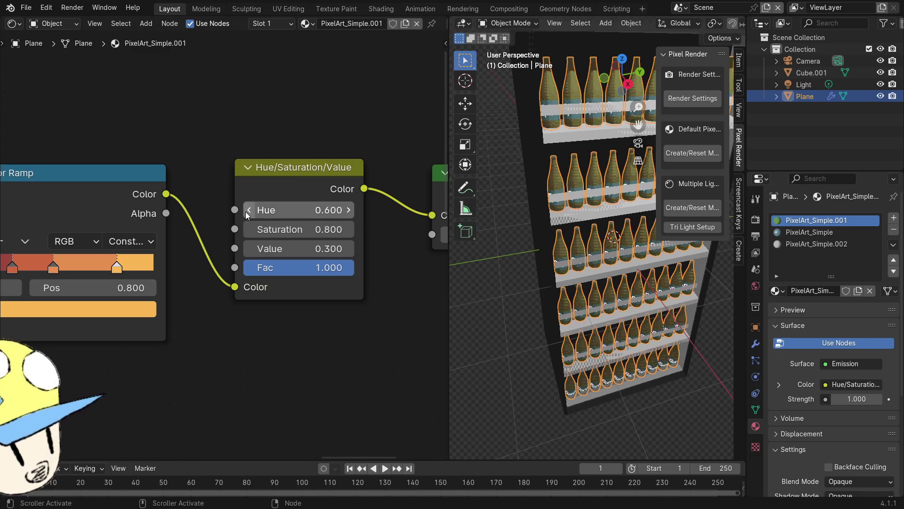
click(247, 210)
click(348, 210)
click(348, 210)
Step: Detach the Color Ramp's link from the bottle material's Hue/Saturation/Value node and reinsert that node between Color Ramp and Emission
scroll(385, 259, down, 1)
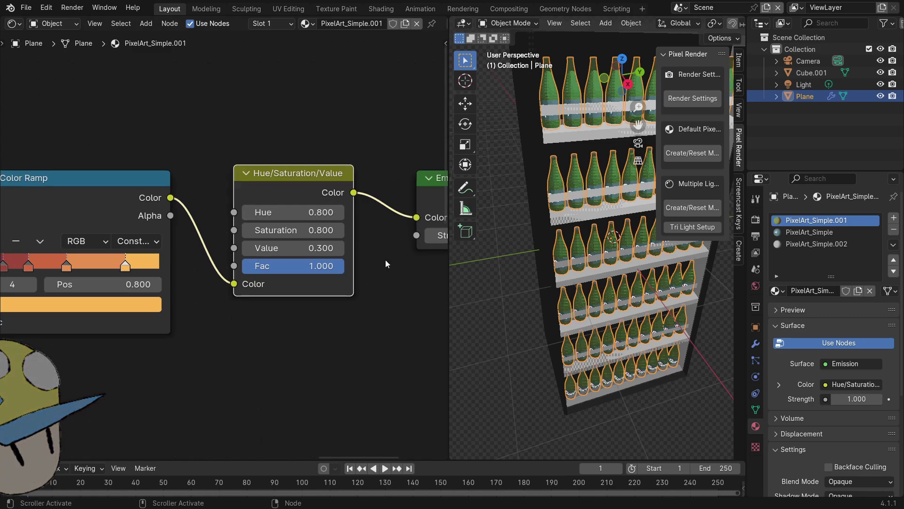
scroll(385, 259, down, 2)
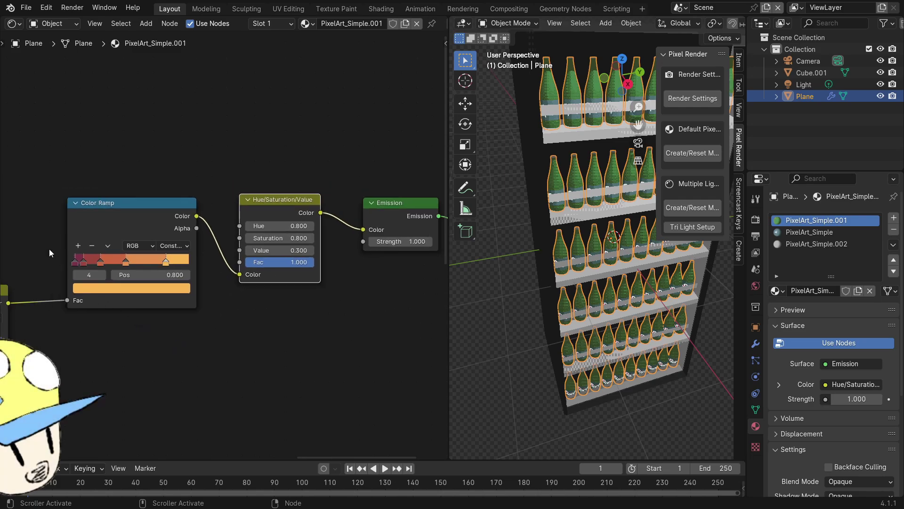
middle_drag(135, 328, 299, 302)
middle_drag(499, 306, 523, 309)
middle_drag(338, 310, 259, 322)
middle_drag(380, 308, 305, 332)
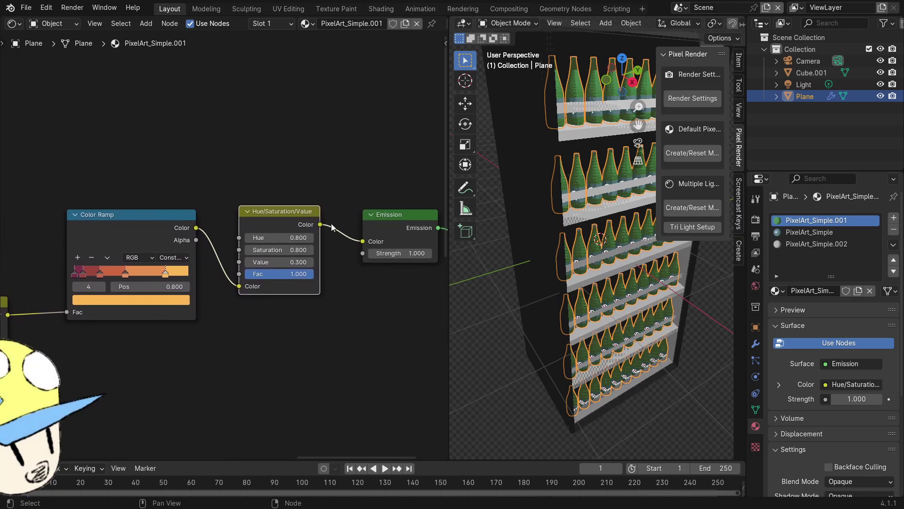
drag(240, 286, 219, 262)
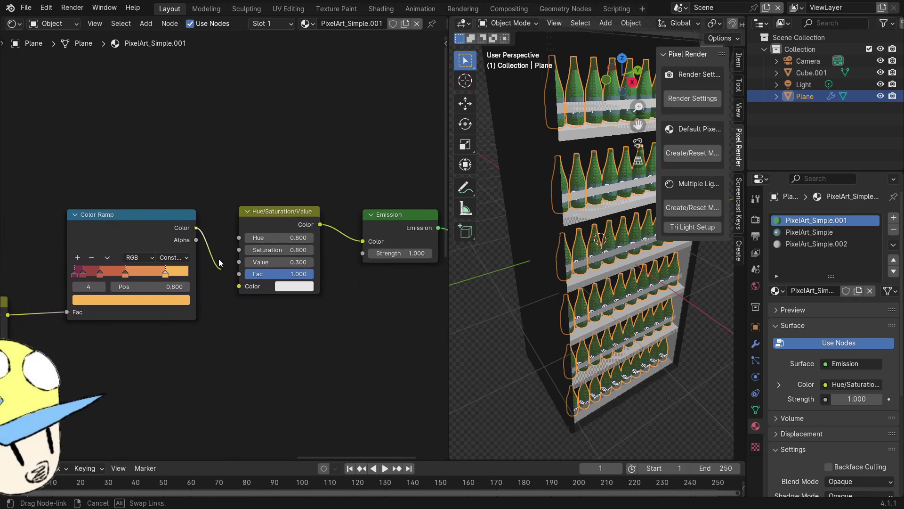
drag(358, 241, 363, 242)
mouse_move(294, 217)
mouse_down()
mouse_move(358, 308)
mouse_move(322, 201)
mouse_move(310, 59)
mouse_move(293, 203)
mouse_up()
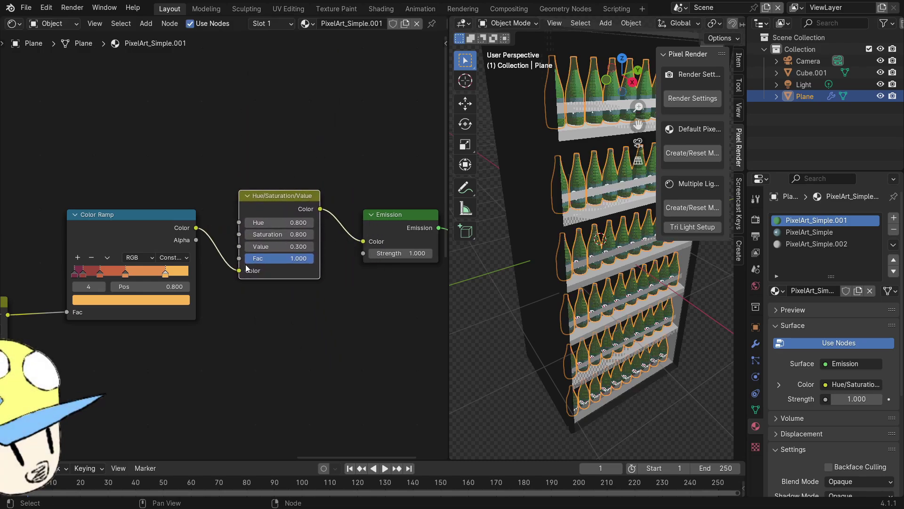
middle_drag(265, 336, 253, 363)
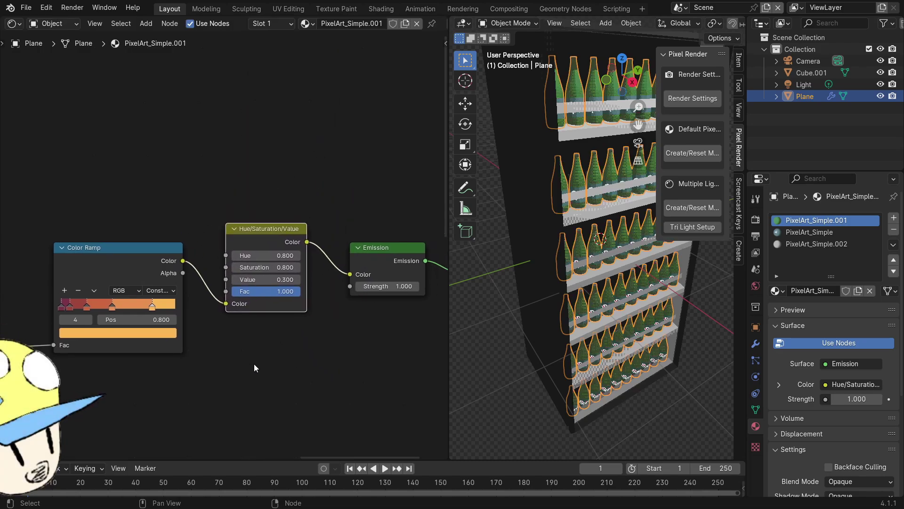
key(shift+a)
click(214, 167)
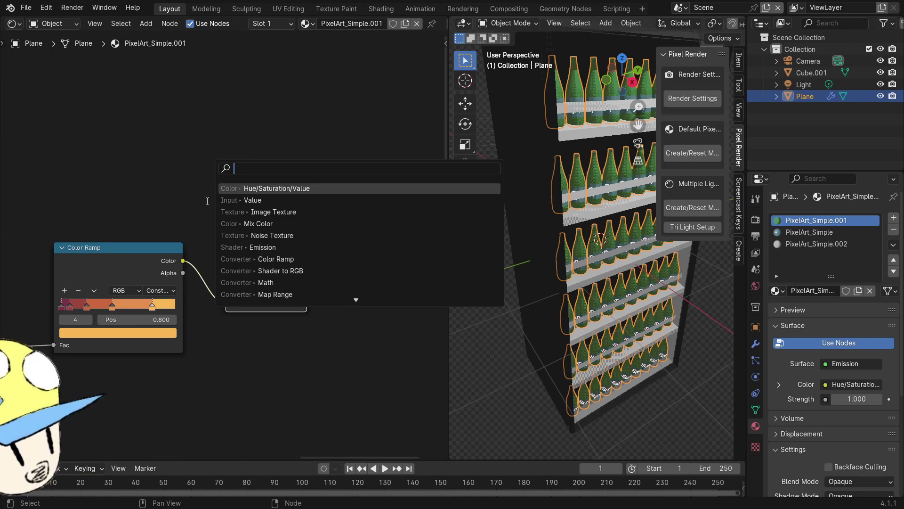
click(172, 157)
Step: Set the Soft Light node's factor in the bottle material to 0.913
scroll(186, 424, down, 2)
middle_drag(185, 424, 266, 289)
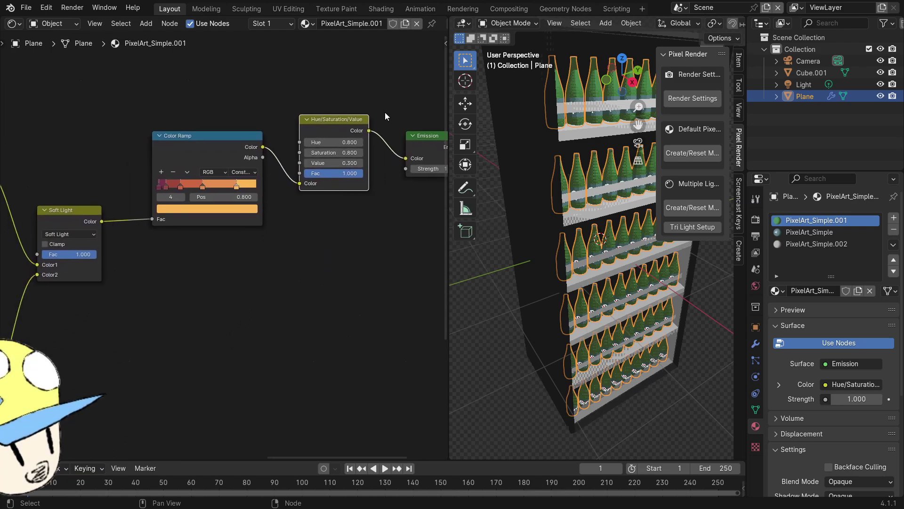
middle_drag(221, 268, 284, 238)
middle_drag(177, 287, 325, 323)
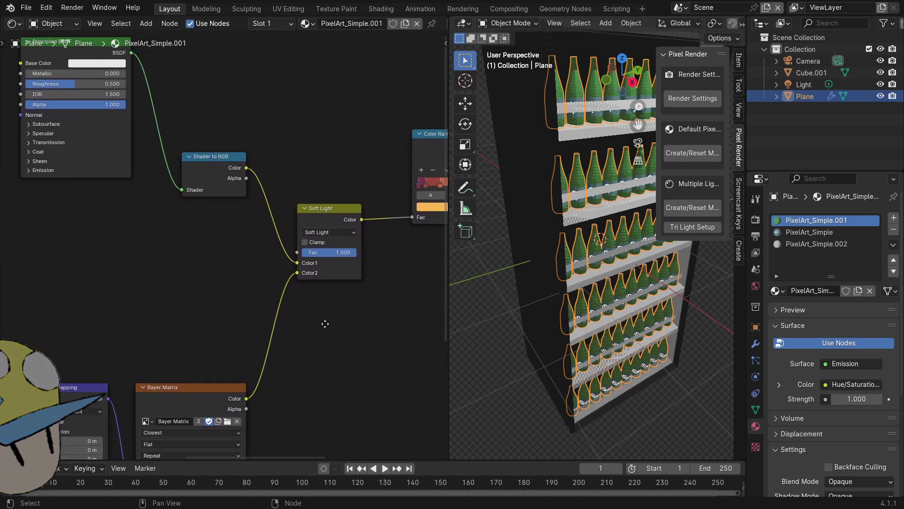
scroll(321, 297, up, 5)
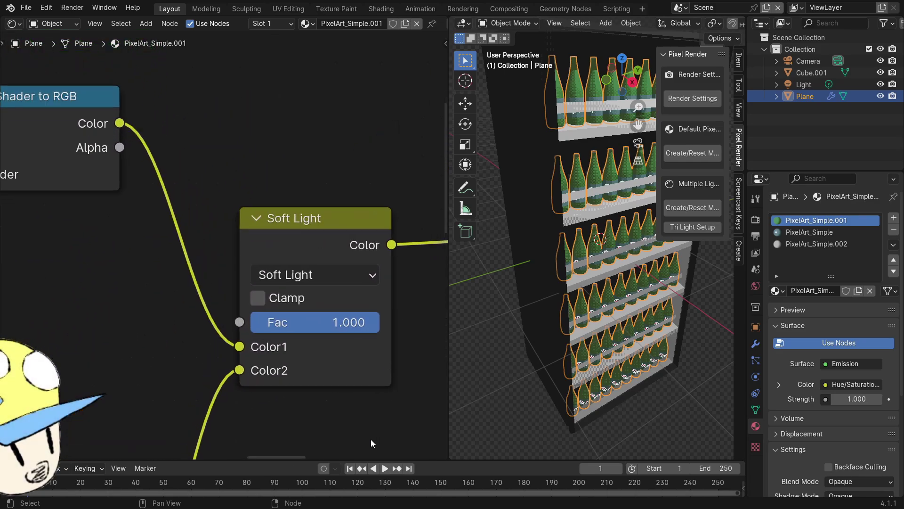
middle_drag(371, 439, 287, 355)
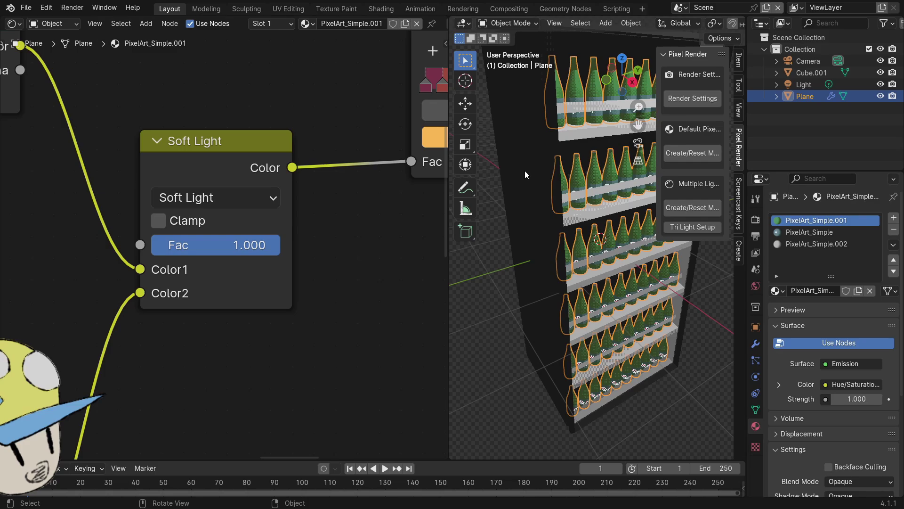
mouse_move(278, 245)
mouse_down()
mouse_move(193, 245)
mouse_move(280, 245)
mouse_up()
drag(248, 245, 258, 245)
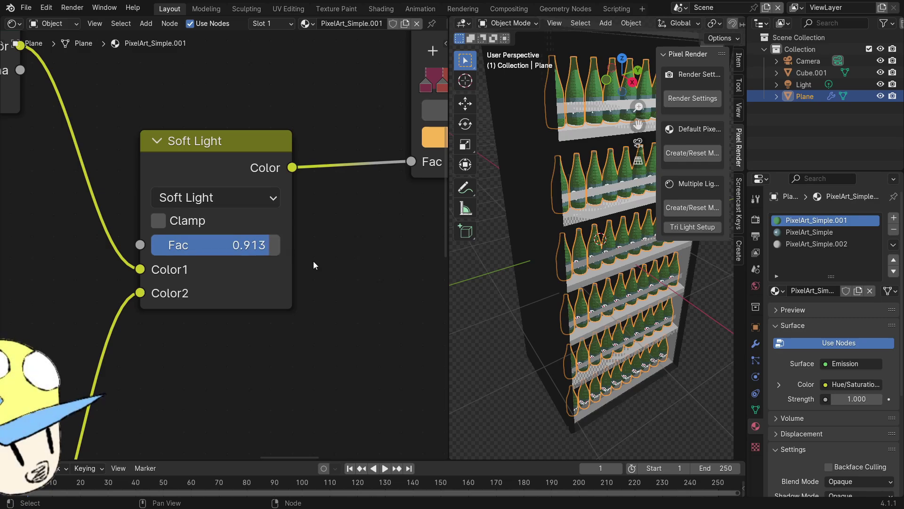
Step: Enlarge the 3D viewport, select the fridge's PixelArt_Simple.004 material slot, and set its Soft Light factor to 0.193
middle_drag(555, 301, 691, 296)
drag(449, 279, 176, 273)
middle_drag(495, 284, 460, 267)
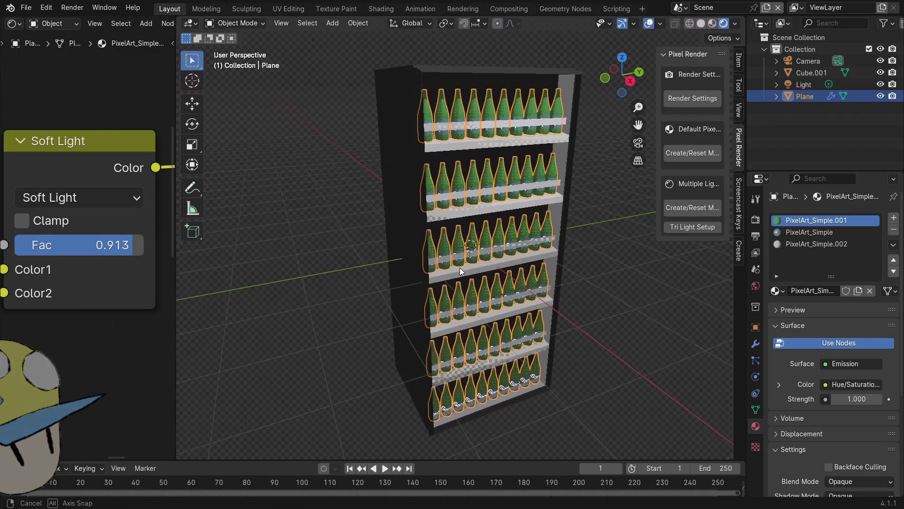
click(471, 209)
click(824, 231)
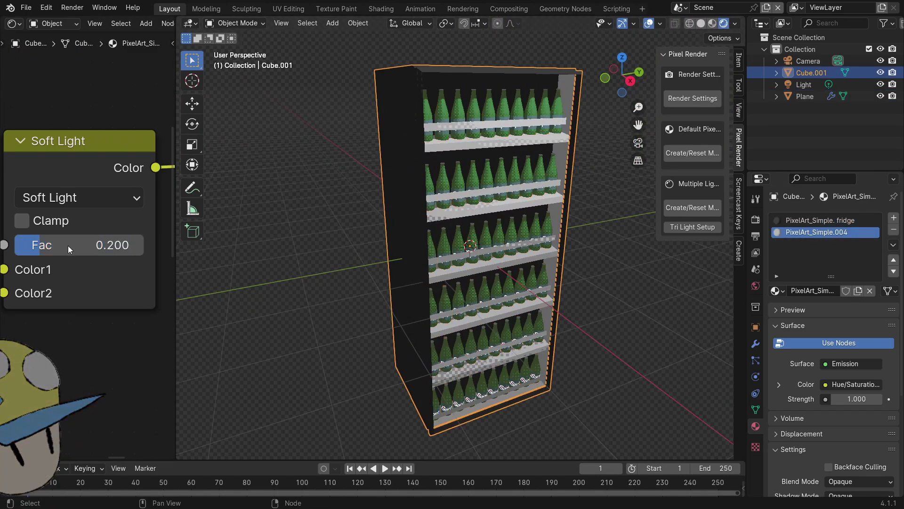
drag(69, 248, 42, 245)
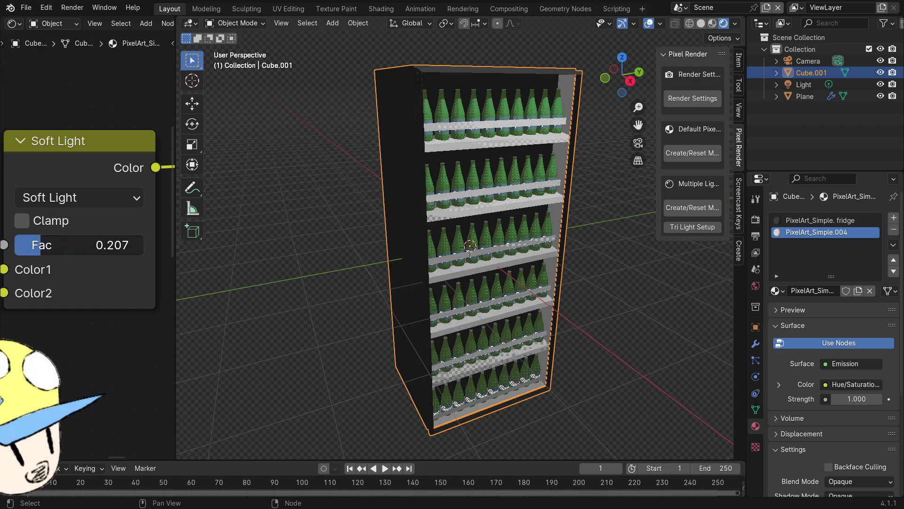
Step: Deselect the fridge and widen the node editor to examine the complete node tree of the PixelArt_Simple.004 material
scroll(379, 216, down, 5)
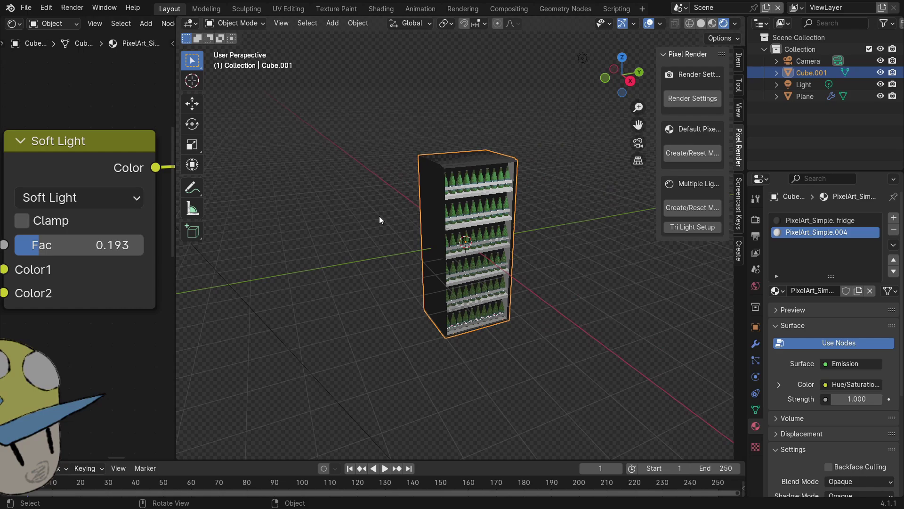
scroll(388, 216, up, 2)
click(395, 176)
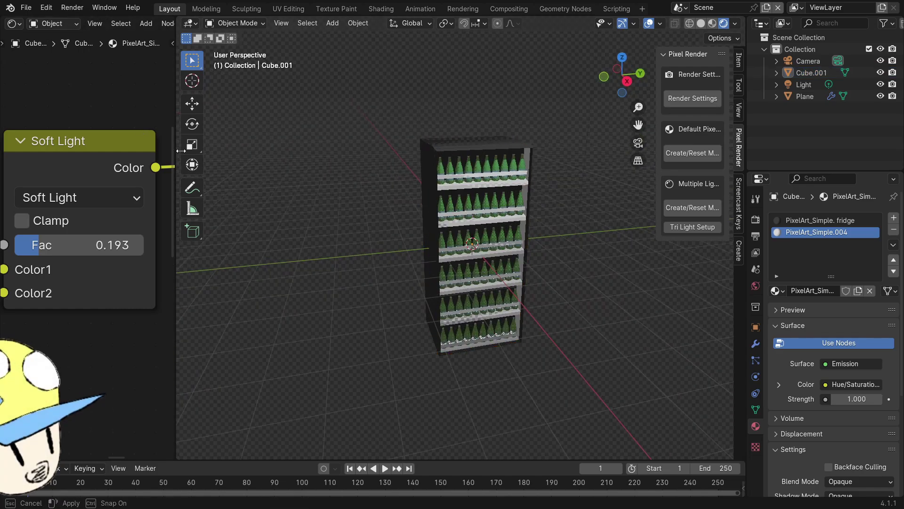
drag(177, 151, 479, 155)
scroll(335, 257, down, 3)
scroll(334, 257, down, 2)
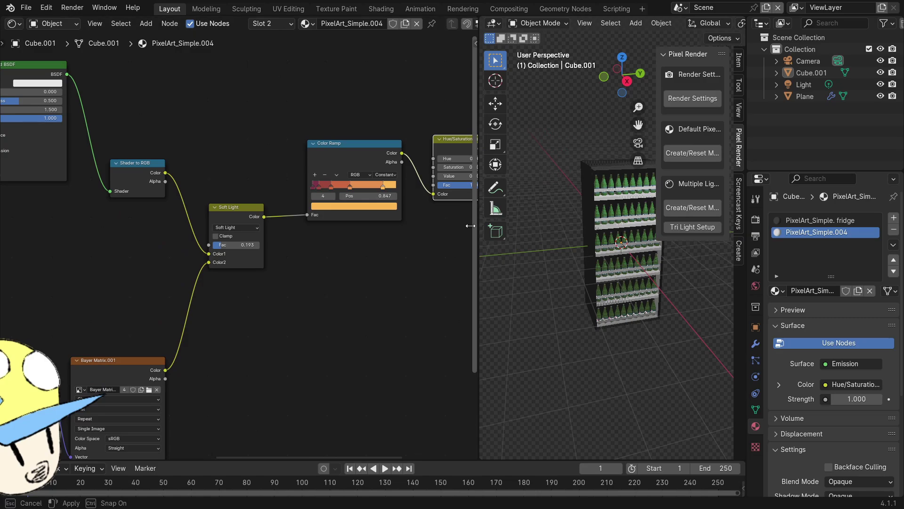
drag(470, 226, 512, 226)
scroll(98, 331, down, 3)
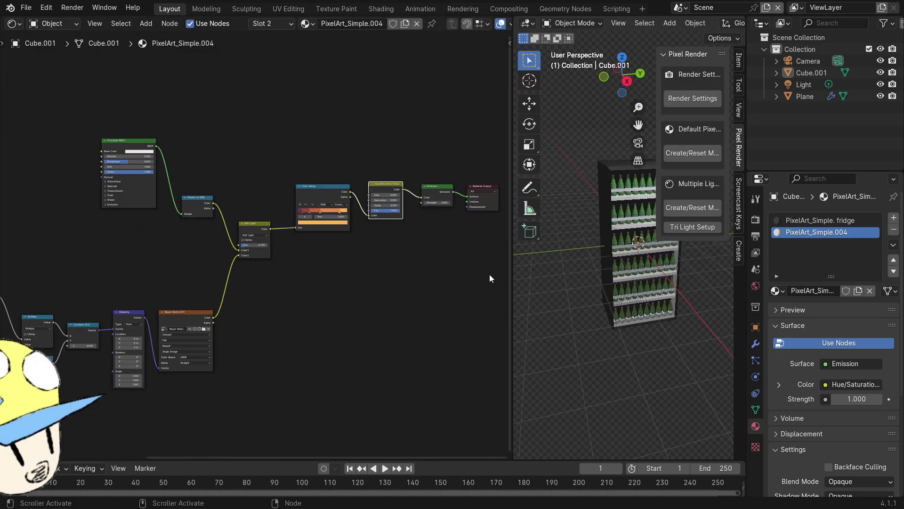
Step: Enlarge the 3D viewport and widen the Pixel Render add-on area until its full option names are readable
drag(509, 269, 96, 268)
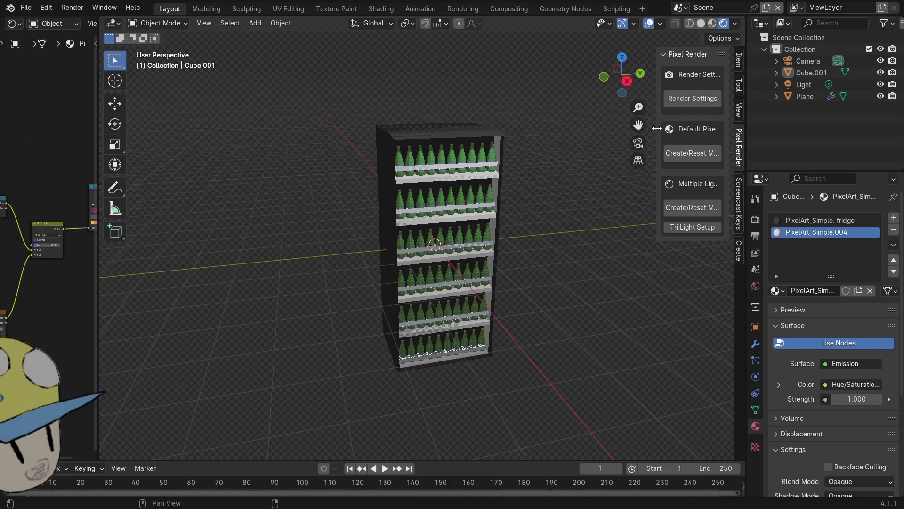
drag(659, 129, 585, 145)
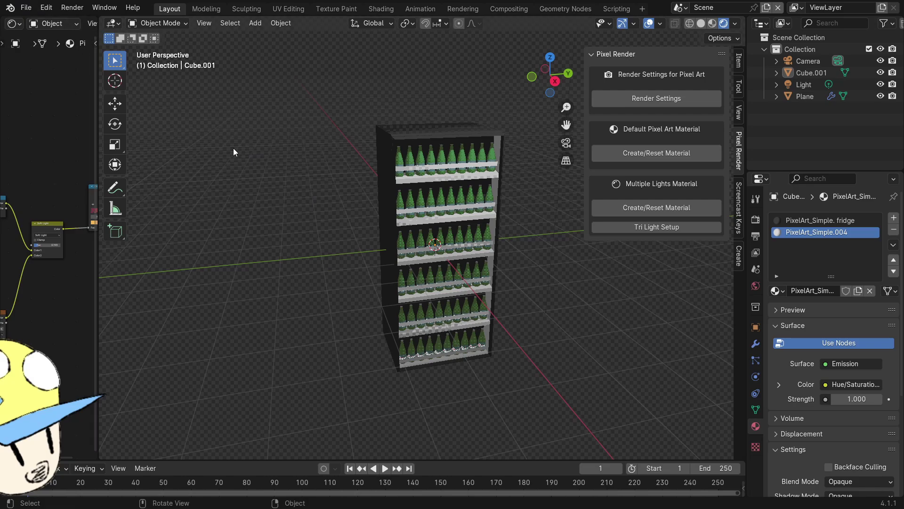
middle_drag(493, 246, 520, 255)
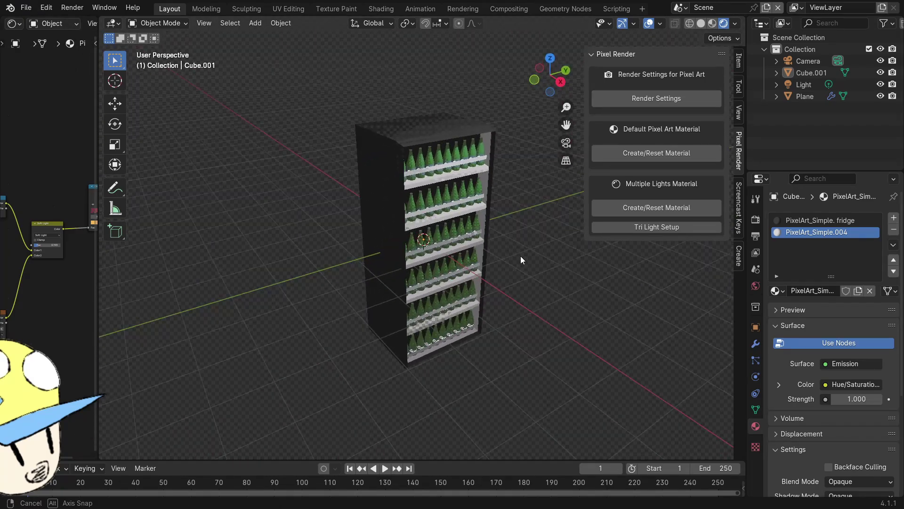
scroll(523, 250, up, 2)
scroll(523, 250, up, 3)
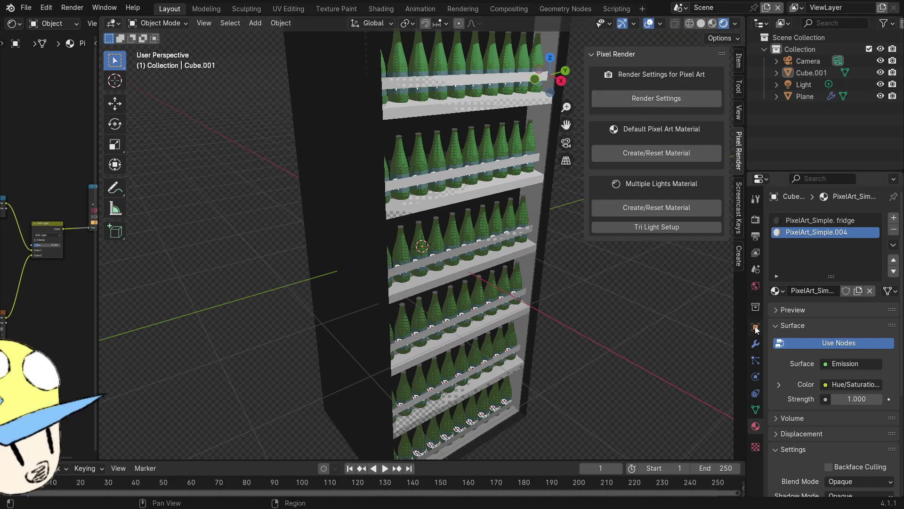
Step: Show the scene's output format settings and render the current frame as an image
click(756, 236)
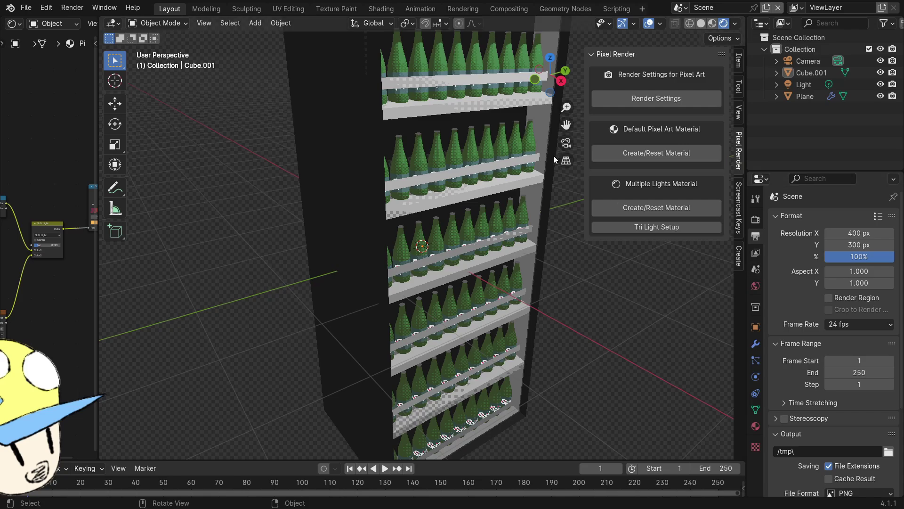
scroll(552, 155, down, 4)
middle_drag(518, 179, 521, 202)
click(72, 8)
click(90, 23)
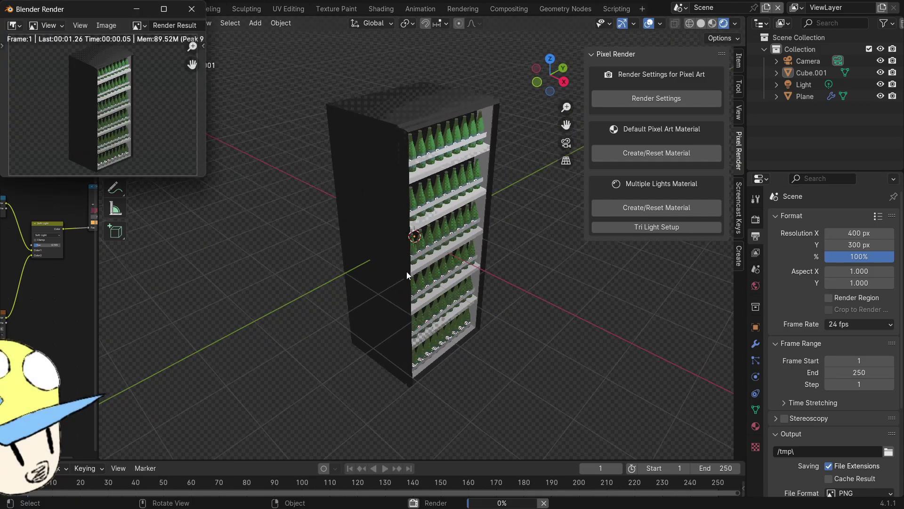
Step: Enlarge the render window, save the rendered image as fridge.png in the bottle folder, and close the render window
drag(205, 175, 283, 392)
scroll(168, 235, up, 4)
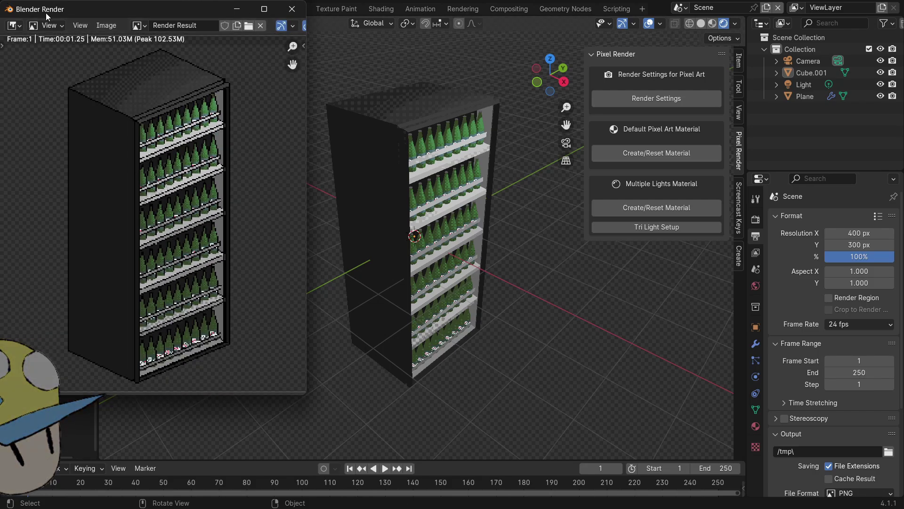
click(106, 25)
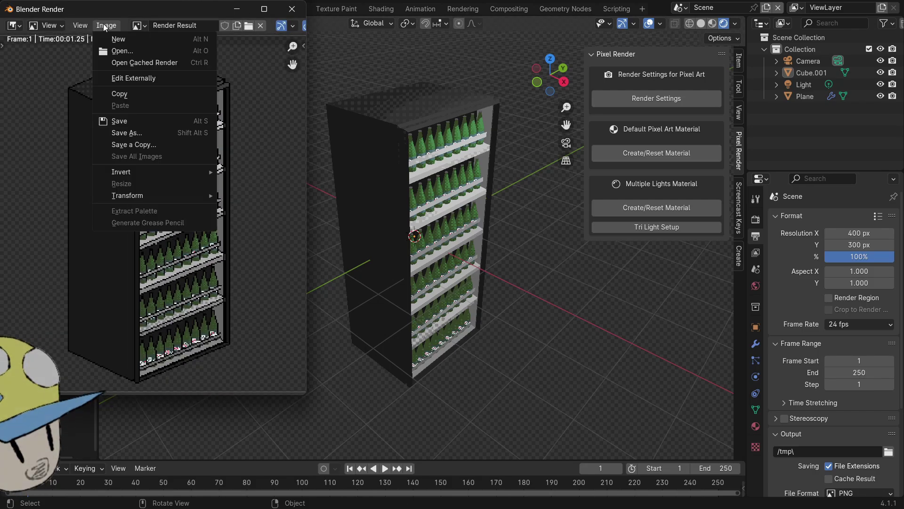
click(146, 133)
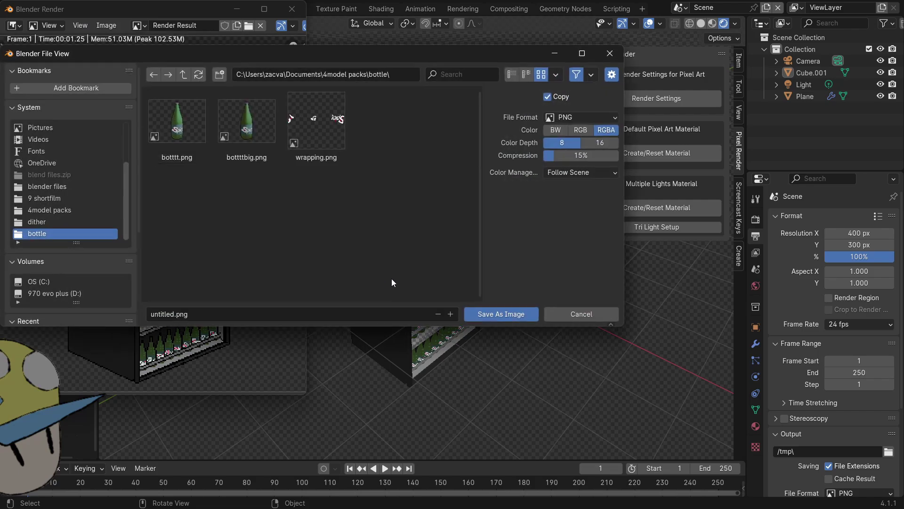
click(324, 314)
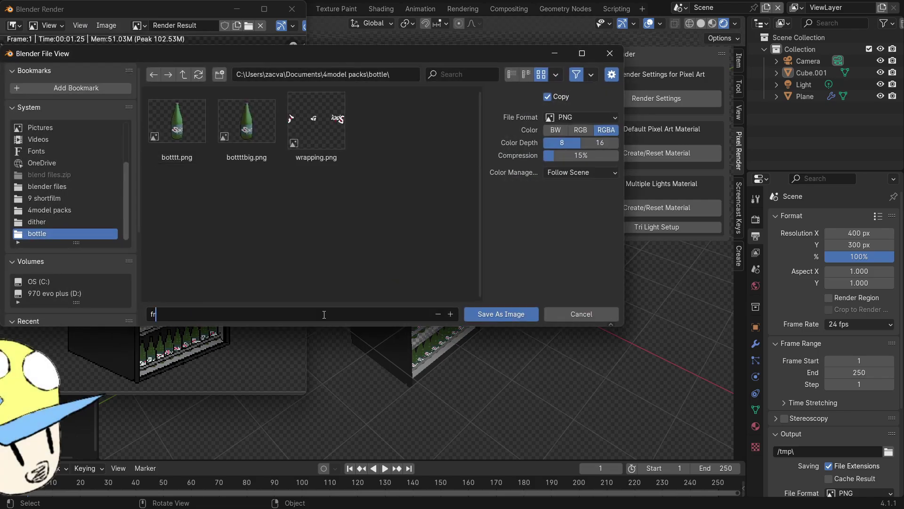
text(fridge)
key(Return)
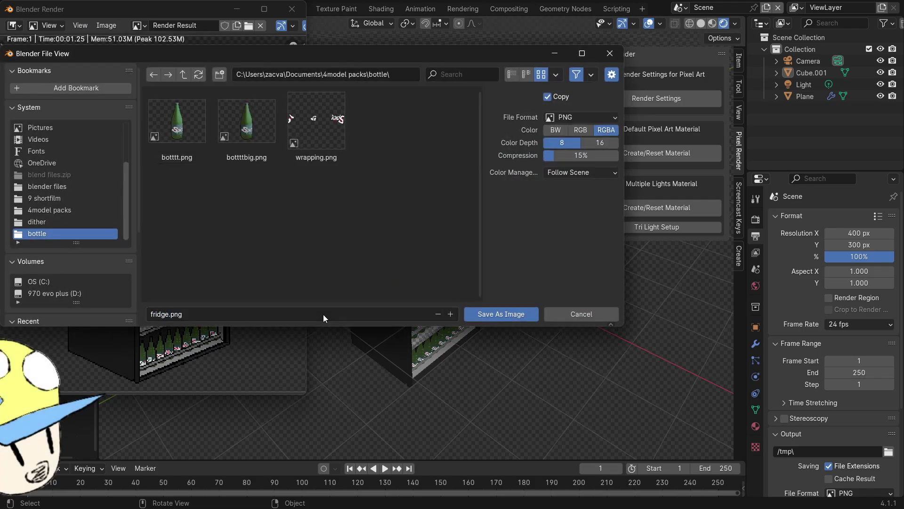
click(505, 316)
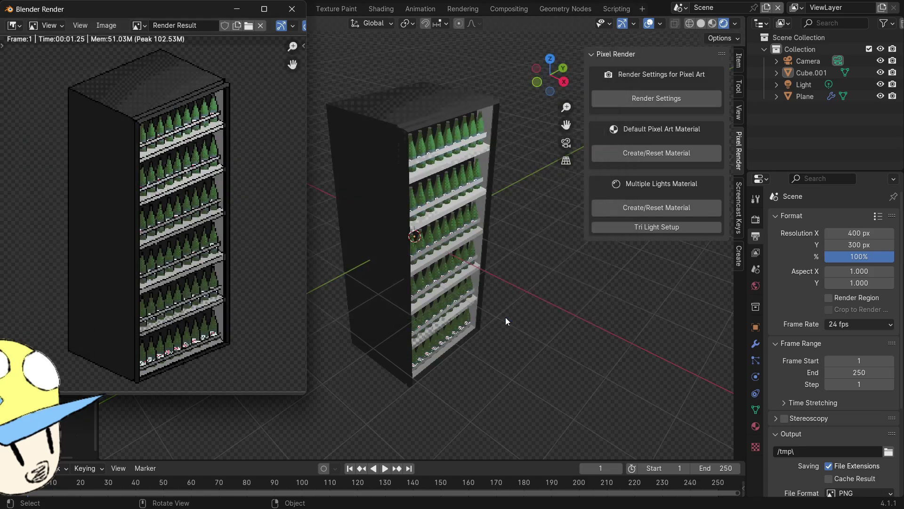
click(292, 9)
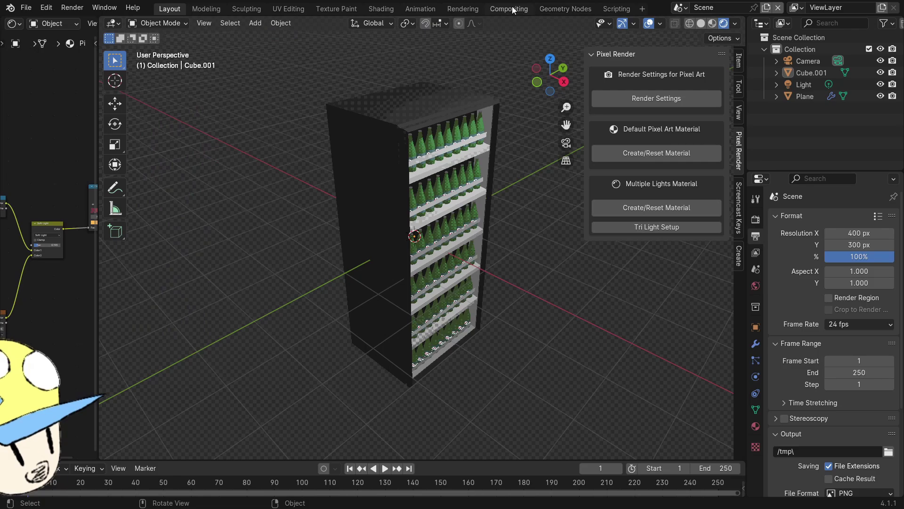
Step: Set the render resolution to 4000 by 3000 px and open the scene's compositing node tree
click(847, 233)
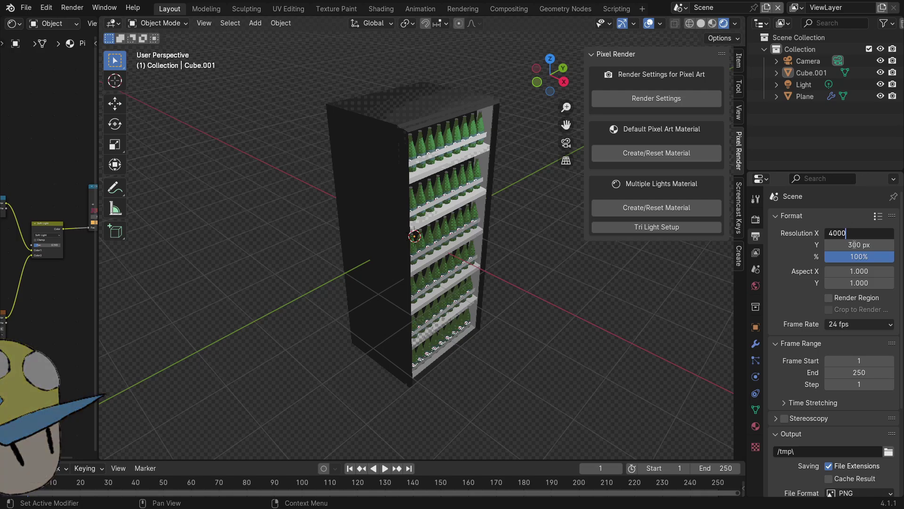
click(854, 245)
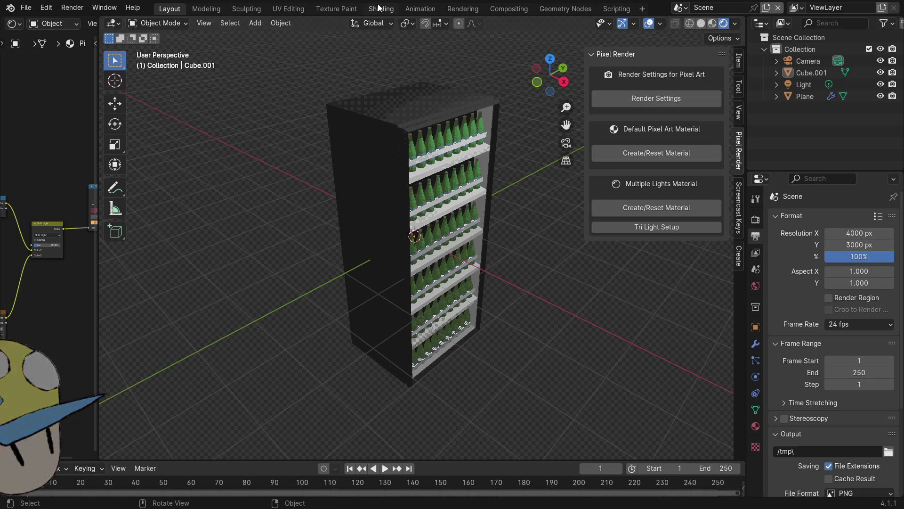
click(505, 11)
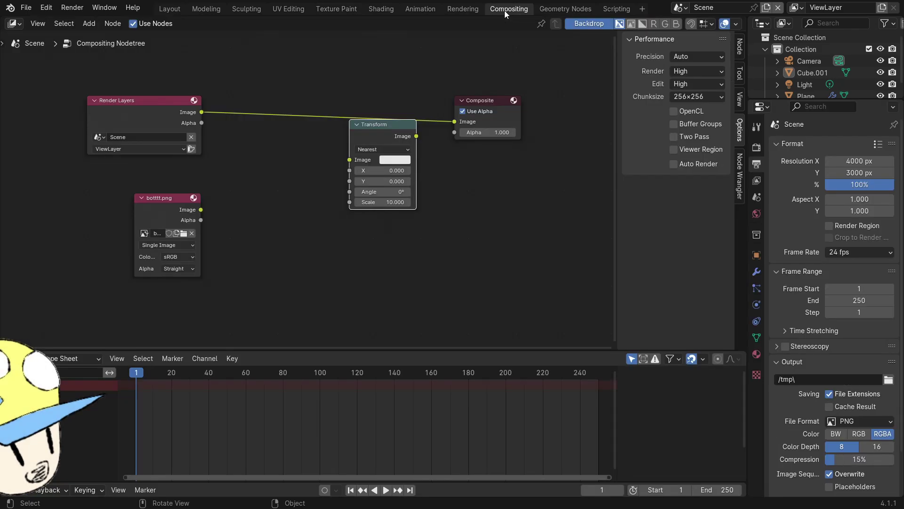
Step: Replace the bottle picture in the compositor's image node with fridge.png from the bottle folder
middle_drag(408, 241, 422, 289)
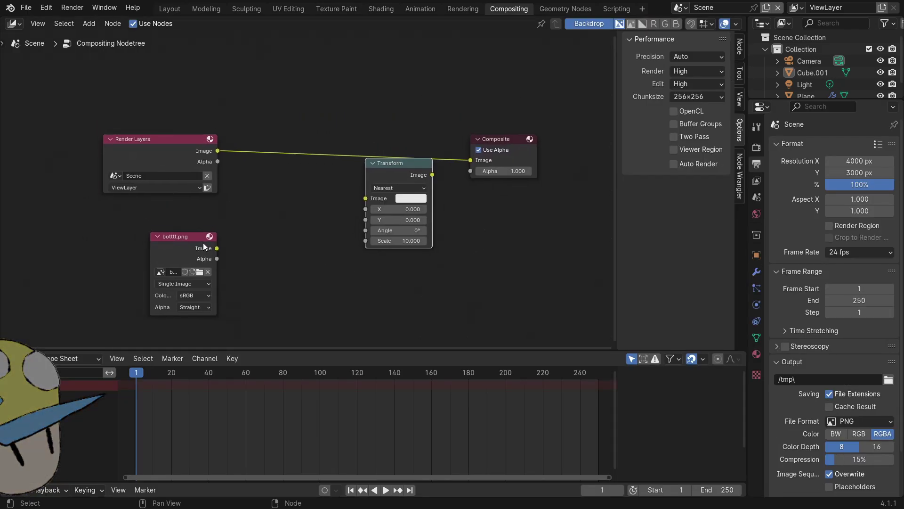
click(207, 272)
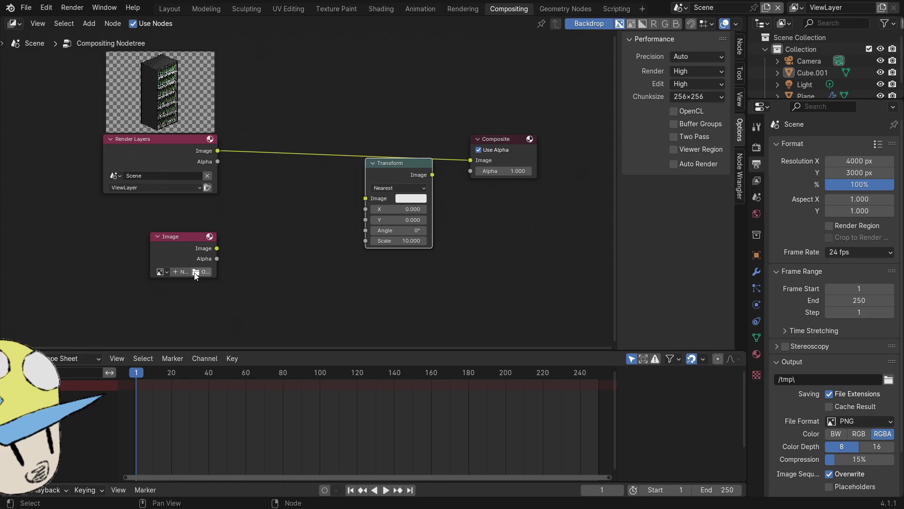
click(206, 271)
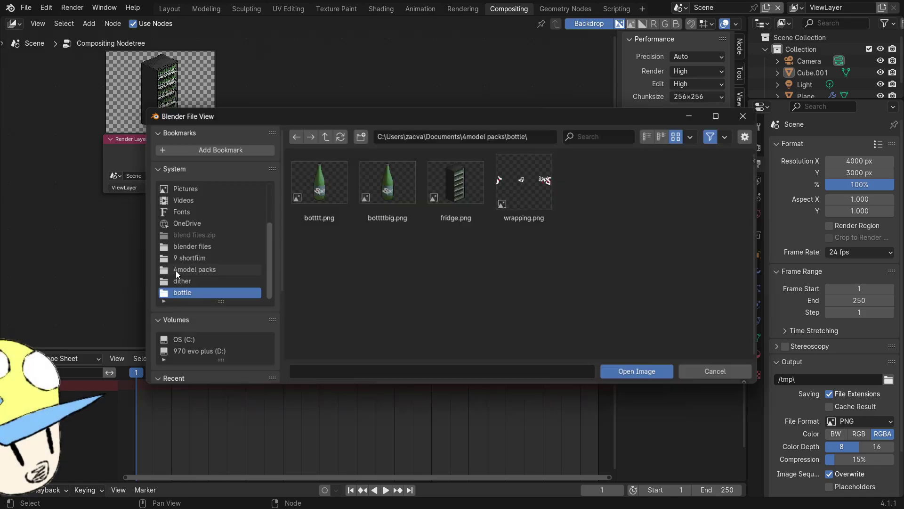
click(466, 202)
click(620, 372)
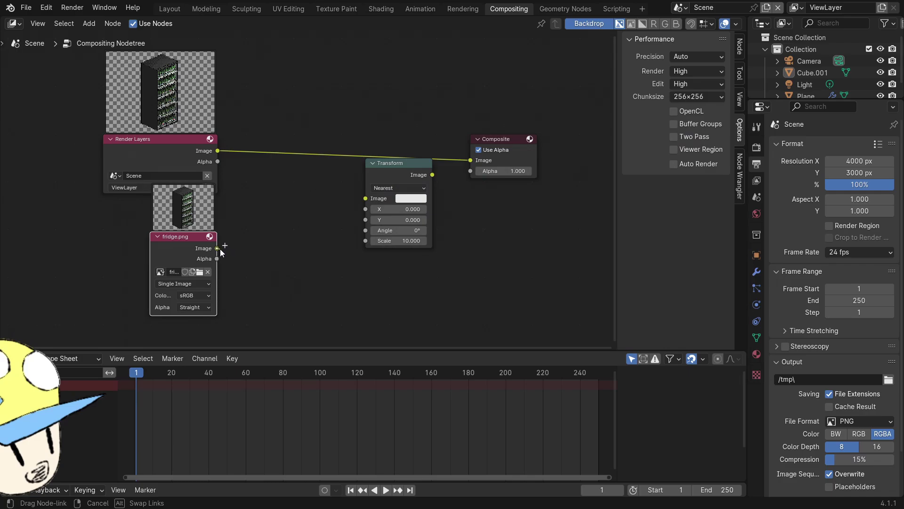
Step: Add a Transform node fed by the fridge.png image output, and delete the old unconnected Transform node
drag(297, 219, 275, 229)
key(Escape)
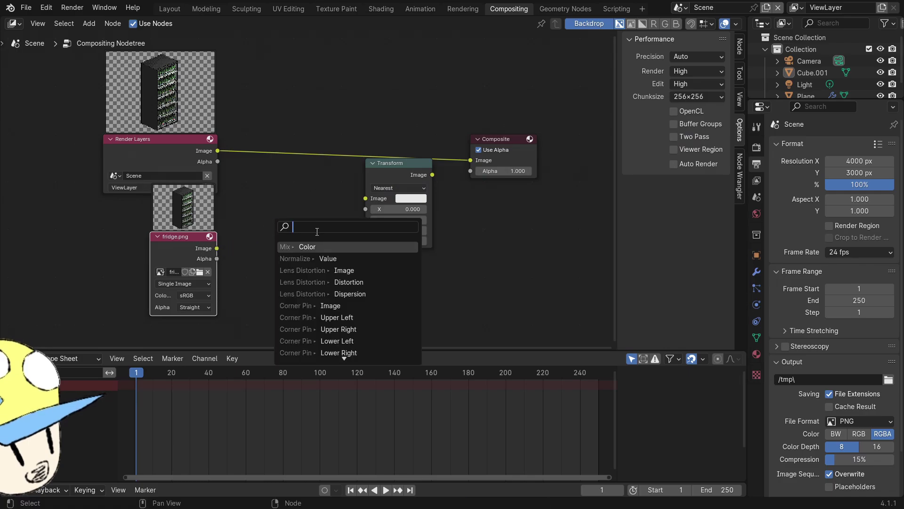
text(tr)
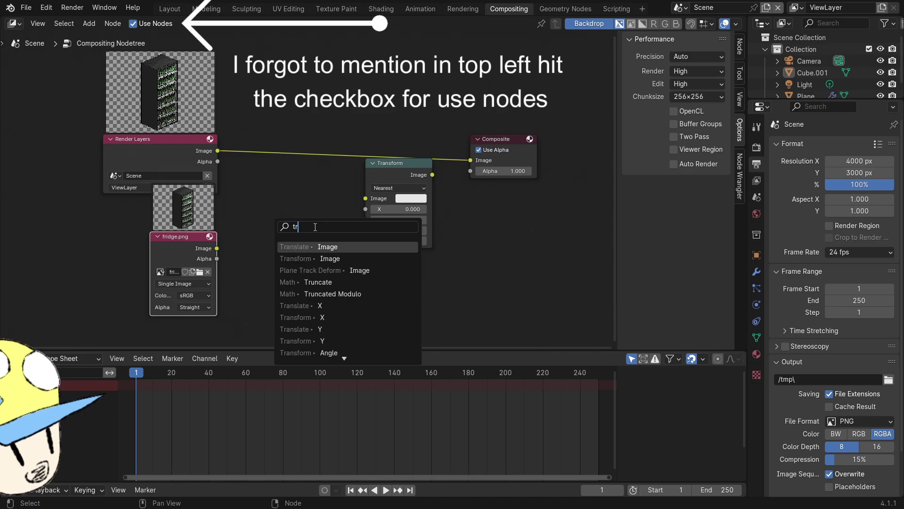
text(anform)
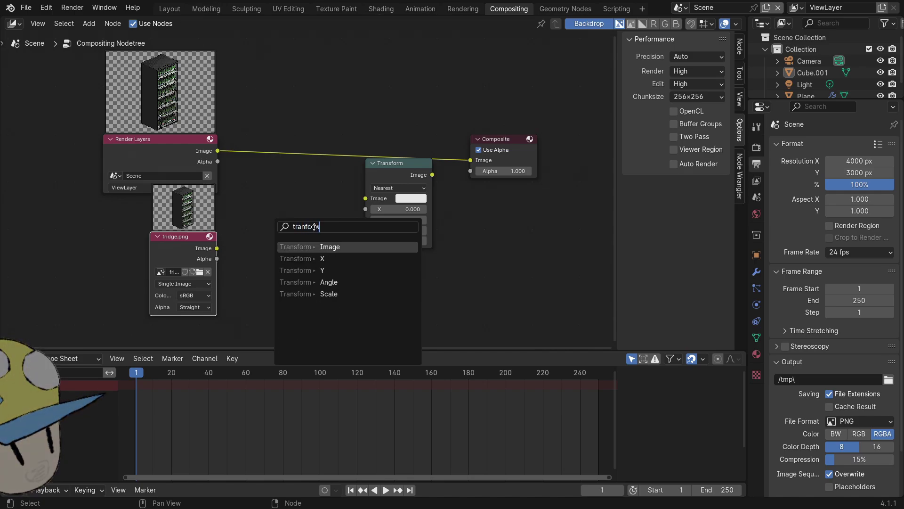
key(Return)
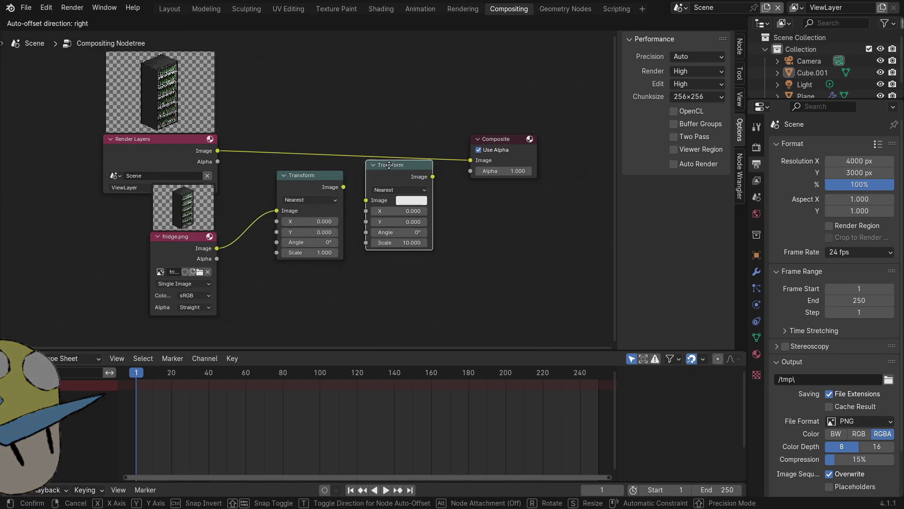
drag(389, 164, 491, 224)
key(x)
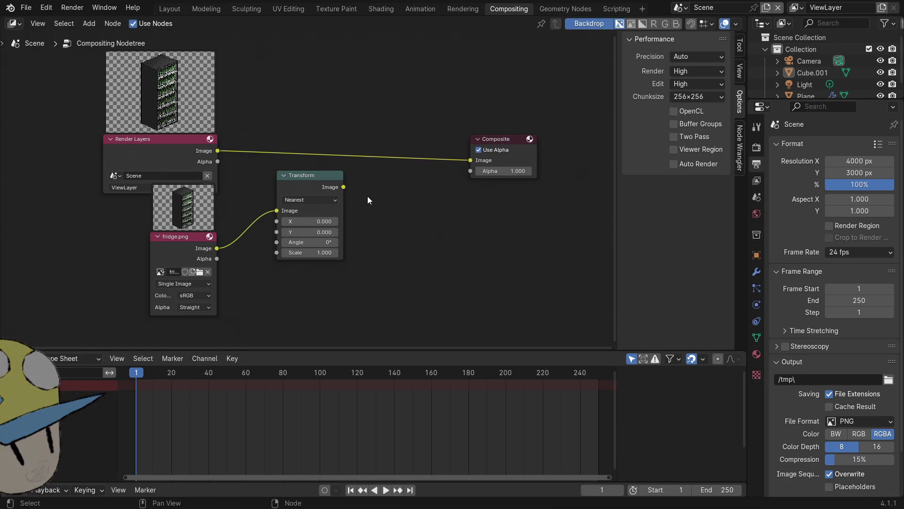
Step: Set the Transform node's scale to 10 and connect its image output to the Composite node's image input
click(325, 252)
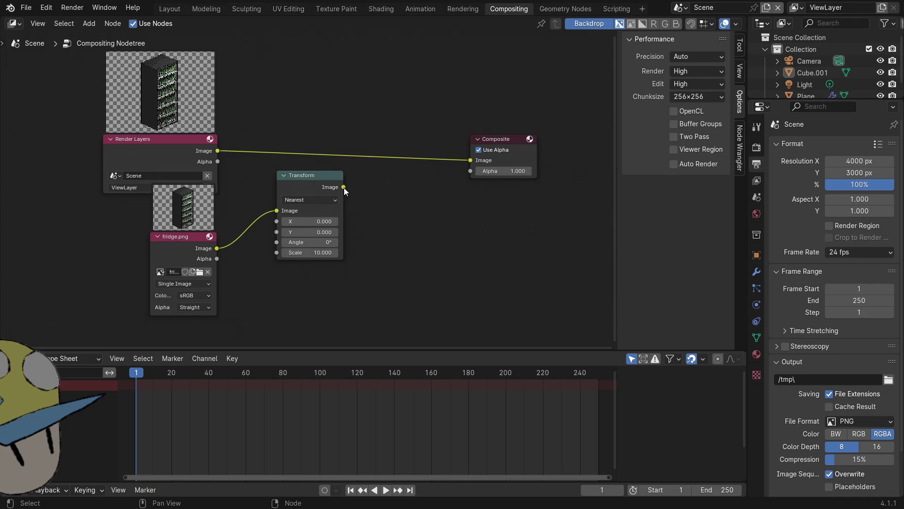
drag(344, 188, 463, 160)
middle_drag(324, 230, 393, 234)
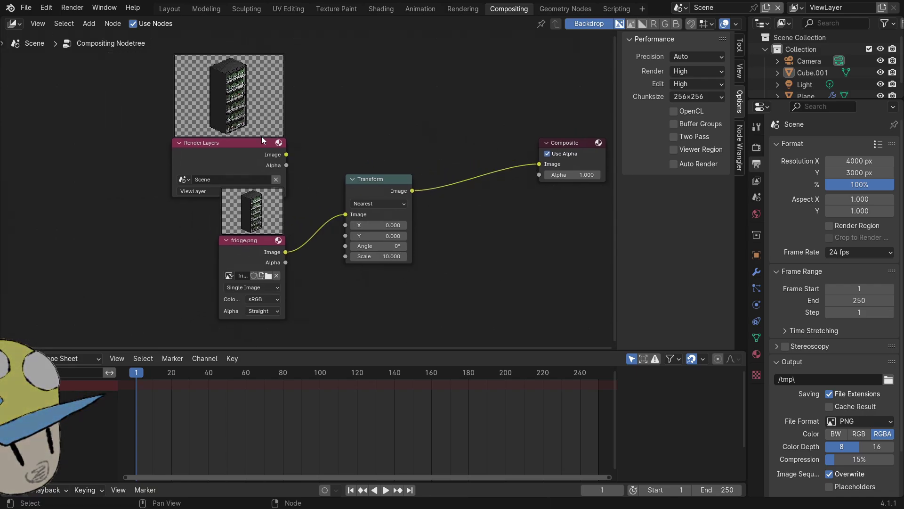
Step: Move the Render Layers node clear above the fridge.png node and render the current frame as an image
drag(262, 136, 248, 92)
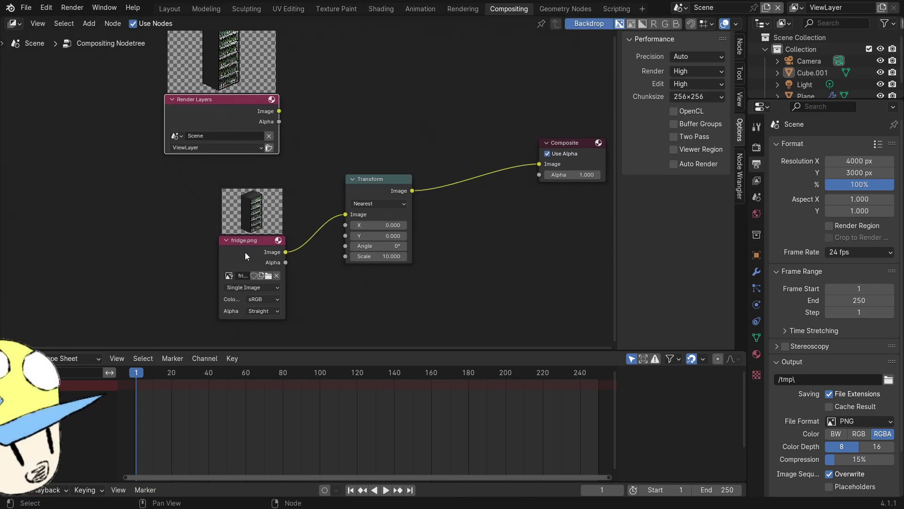
click(240, 238)
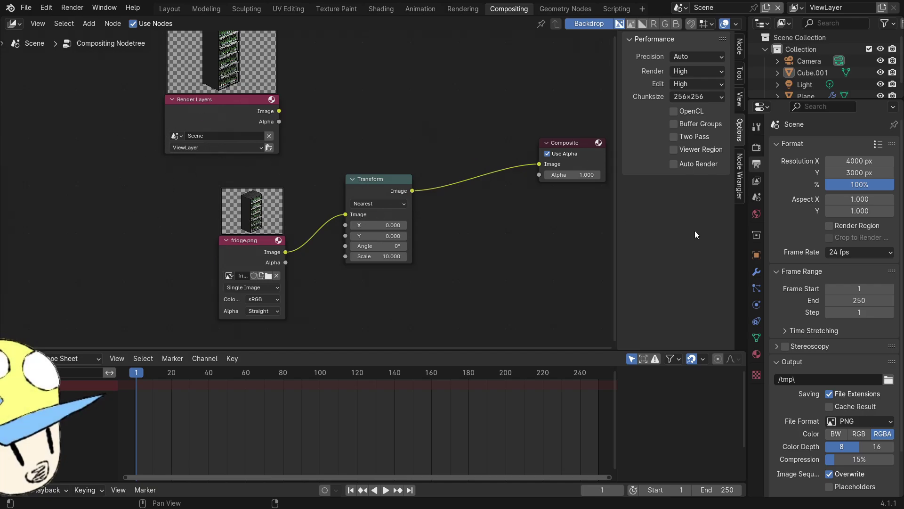
click(72, 7)
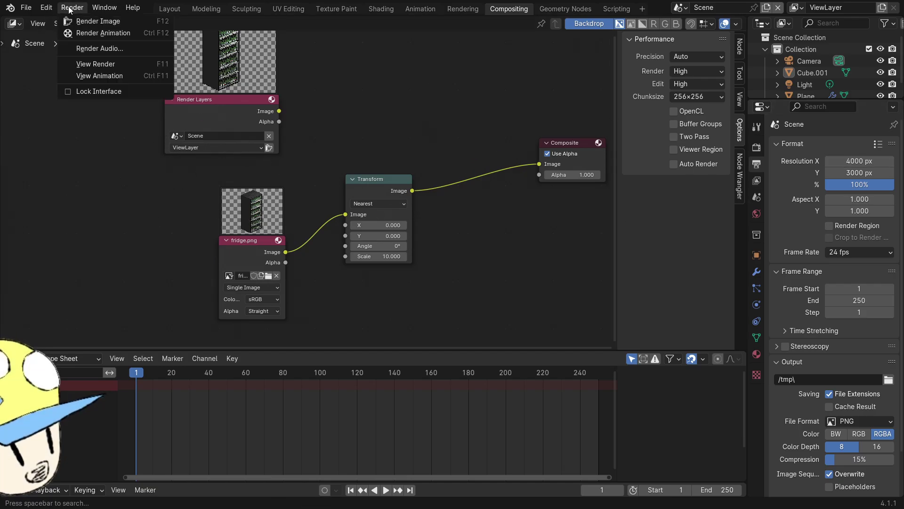
click(94, 20)
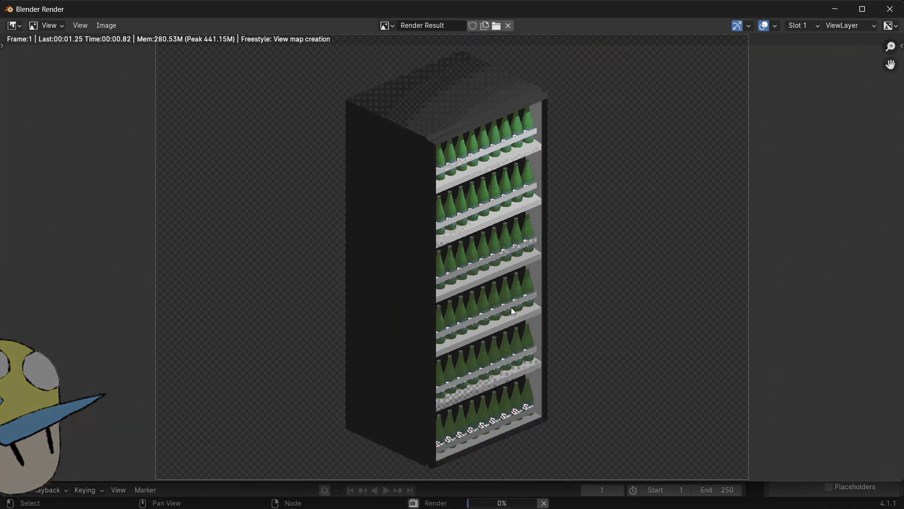
Step: Examine the upscaled fridge render both as a whole and close up on the bottle shelves, and close the render window
scroll(481, 185, up, 2)
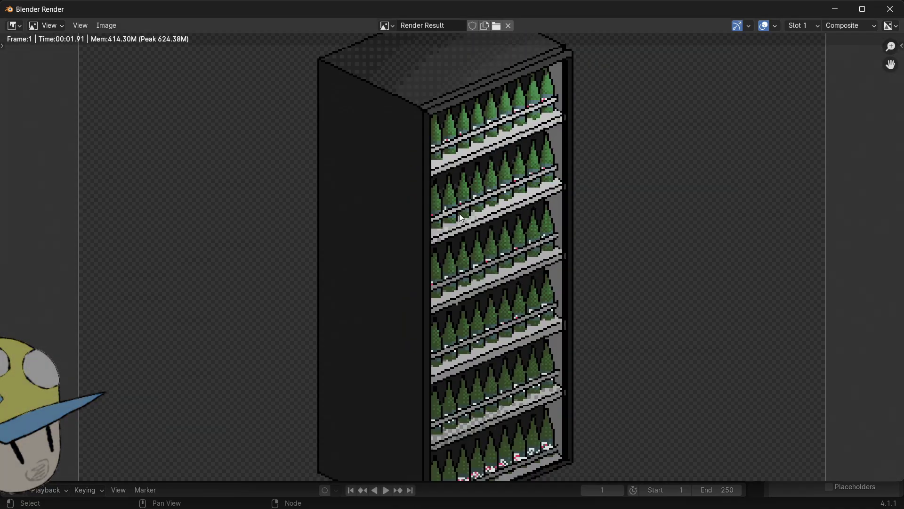
scroll(254, 84, down, 3)
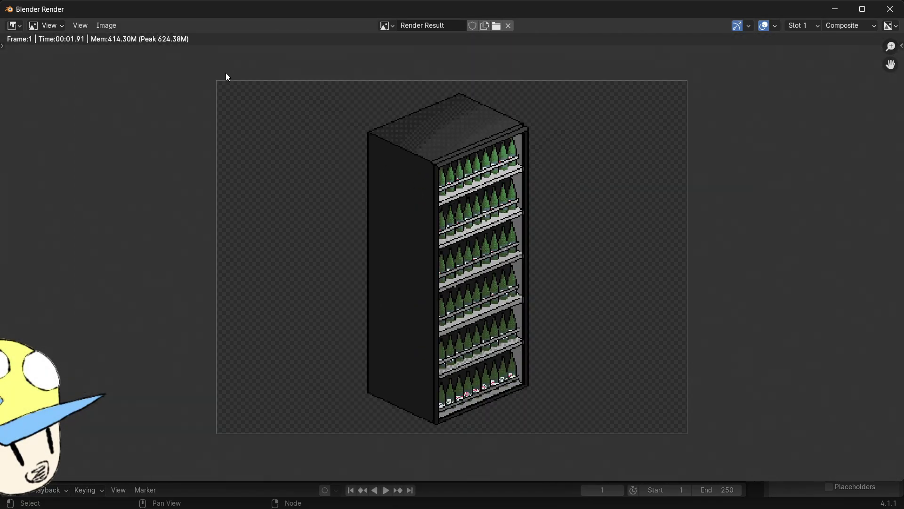
scroll(398, 127, up, 8)
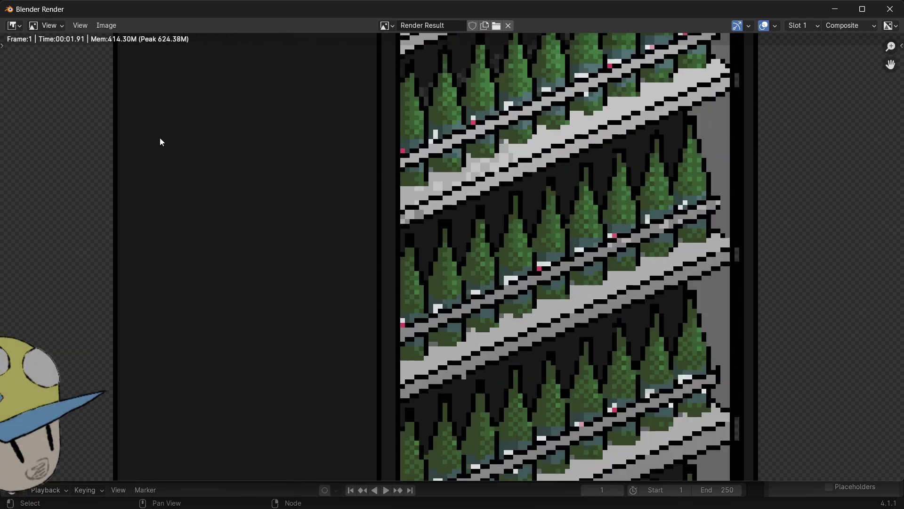
scroll(568, 198, down, 7)
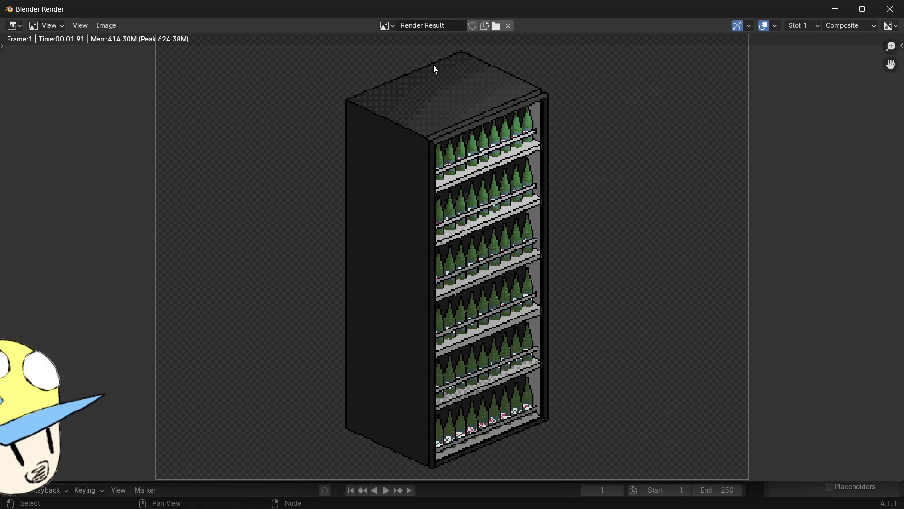
scroll(476, 143, up, 5)
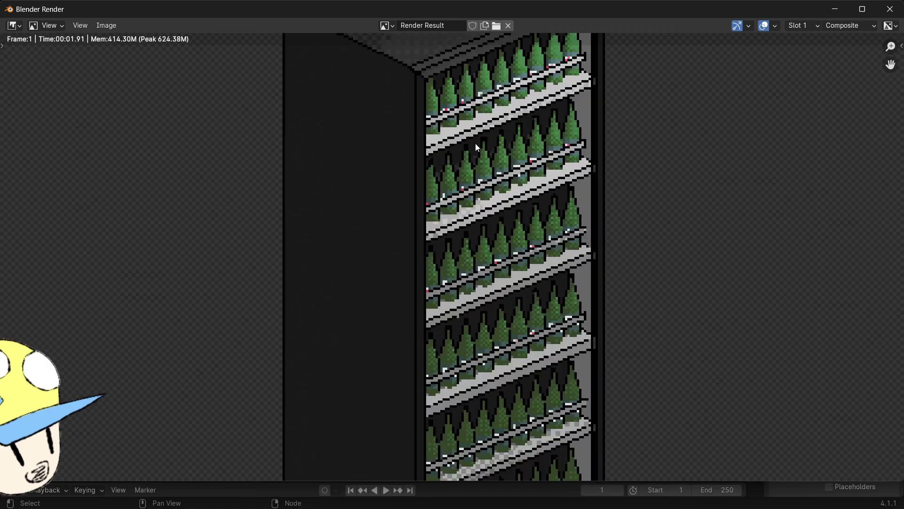
scroll(319, 192, down, 3)
scroll(318, 192, down, 3)
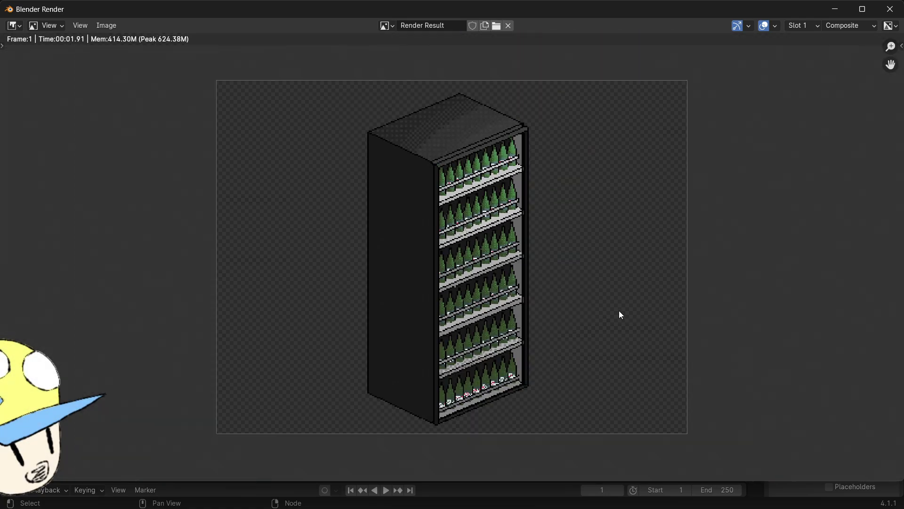
scroll(579, 406, up, 6)
scroll(570, 403, down, 2)
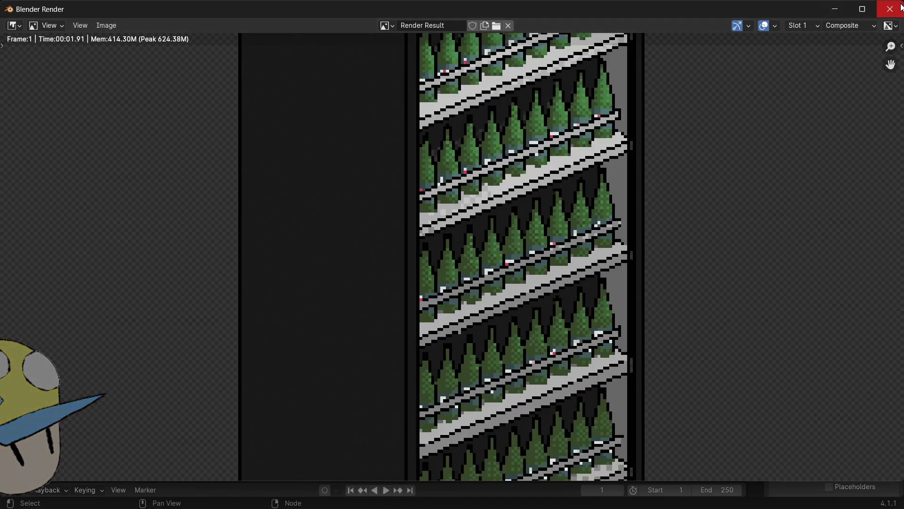
click(901, 7)
Step: Return to the Layout workspace and inspect the bottle shelves of the fridge model from the front and up close
click(169, 9)
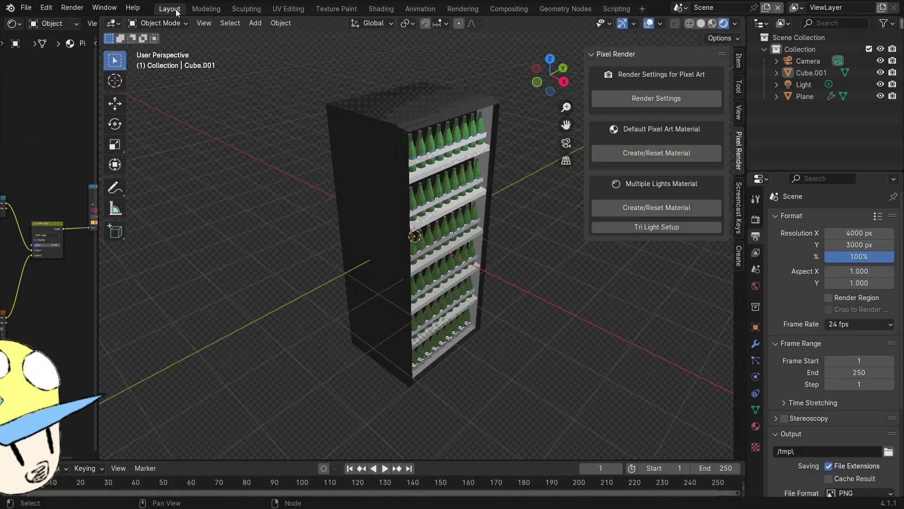
middle_drag(445, 181, 422, 158)
scroll(473, 194, up, 2)
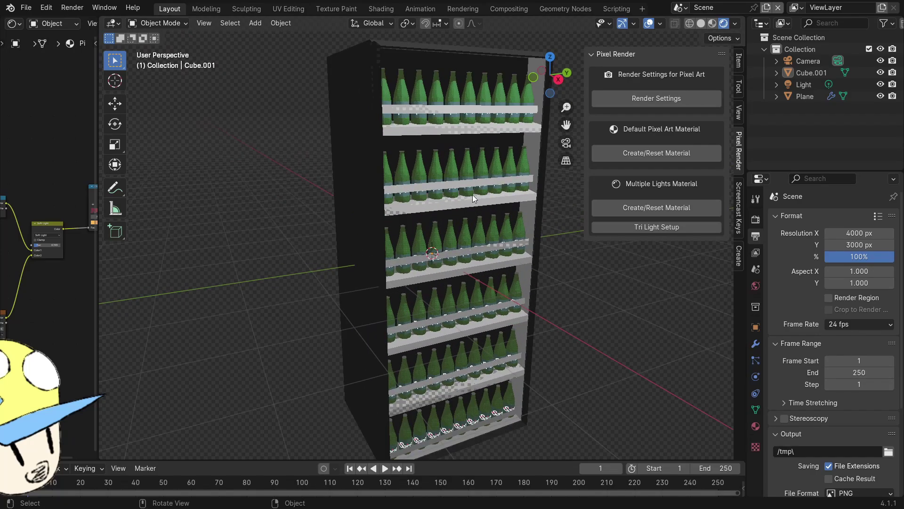
middle_drag(472, 194, 494, 229)
scroll(494, 230, up, 3)
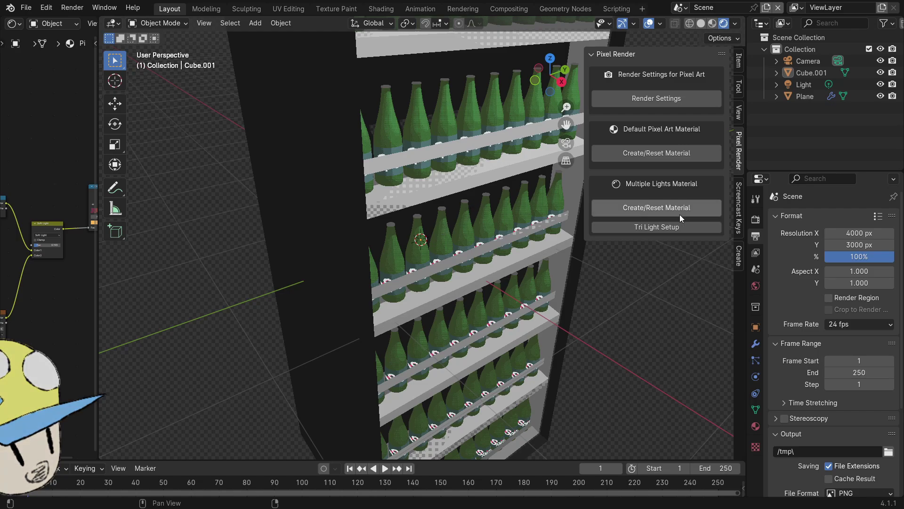
Step: Select the fridge model, widen the shader editor to view its material node tree, and narrow the editor again
middle_drag(591, 271, 413, 191)
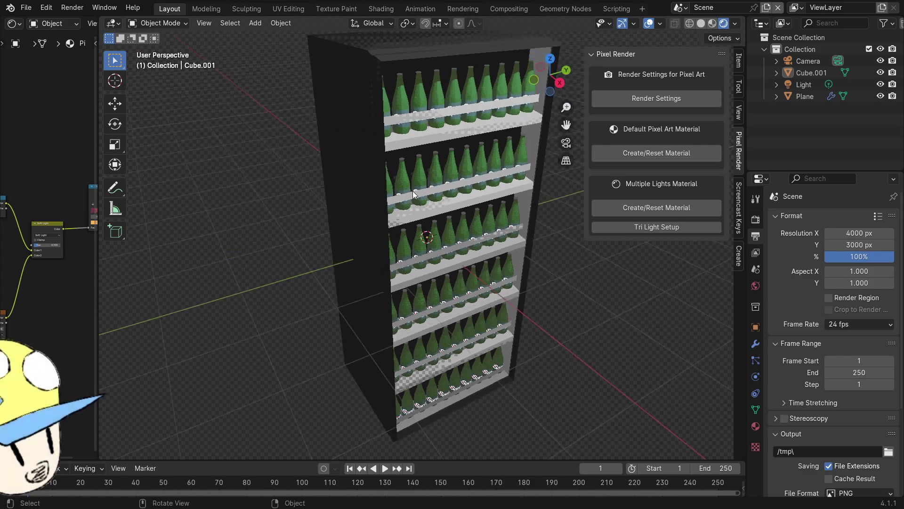
click(357, 142)
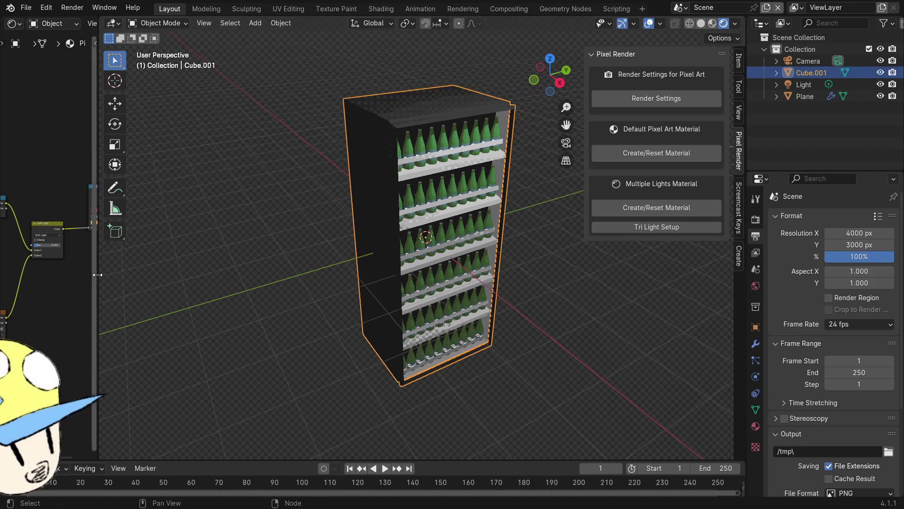
drag(99, 278, 408, 279)
scroll(250, 302, down, 4)
middle_drag(249, 323, 124, 308)
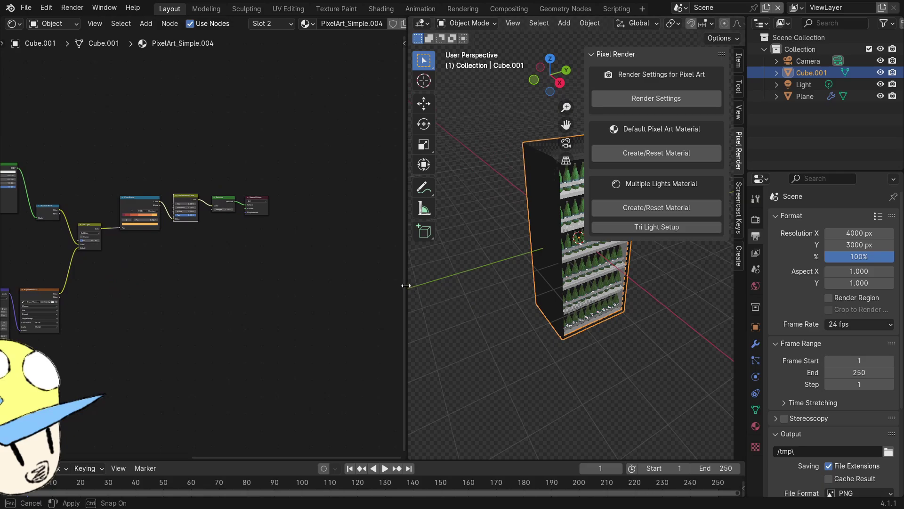
drag(406, 285, 113, 286)
Step: Try to create the Pixel Render Multiple Lights Material on the selected fridge
scroll(398, 287, up, 5)
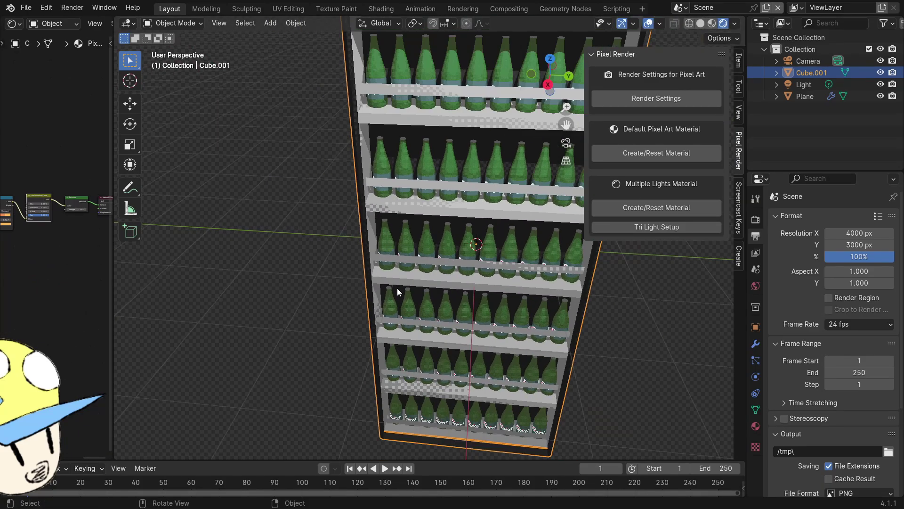
middle_drag(397, 287, 396, 264)
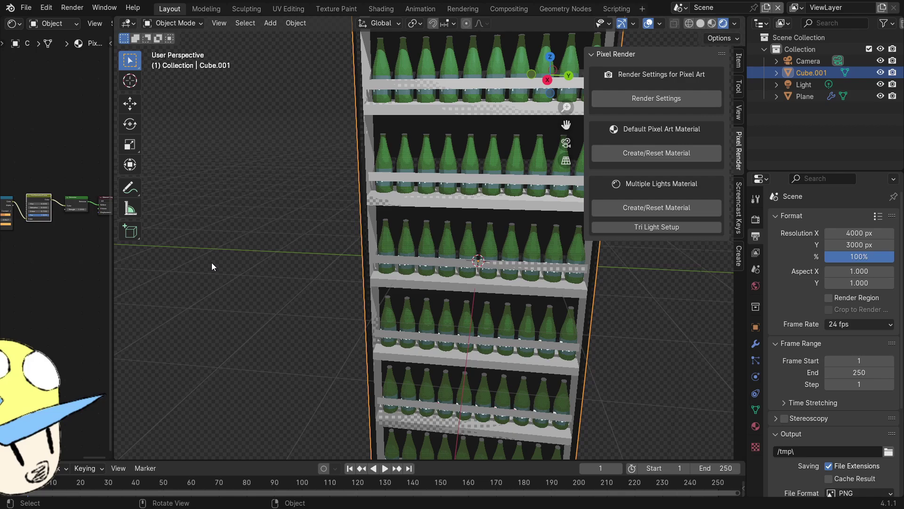
middle_drag(338, 242, 374, 273)
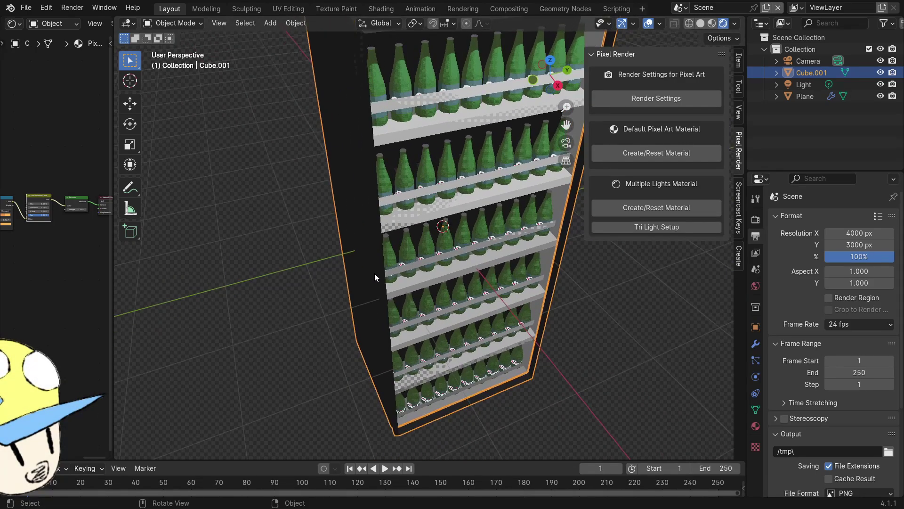
click(634, 207)
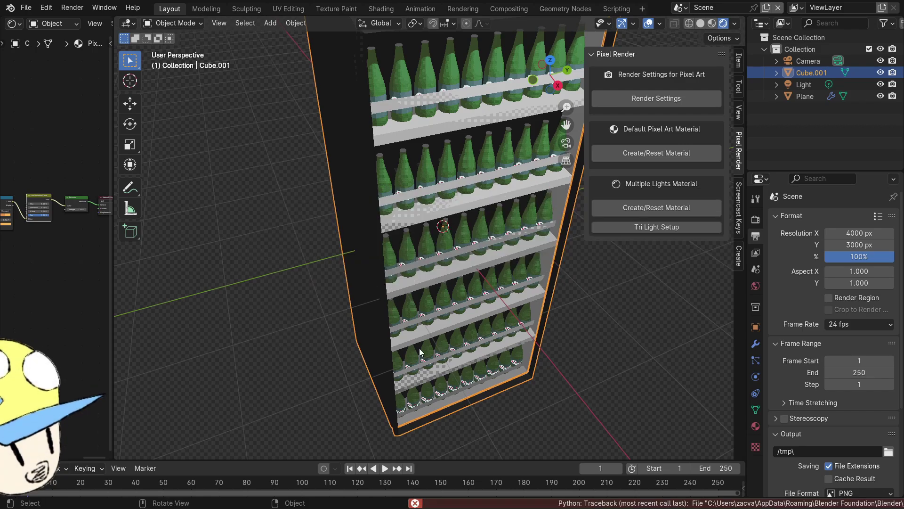
Step: View the fridge from the front and above, and make PixelArt_Simple. fridge its active material slot
middle_drag(420, 352, 549, 230)
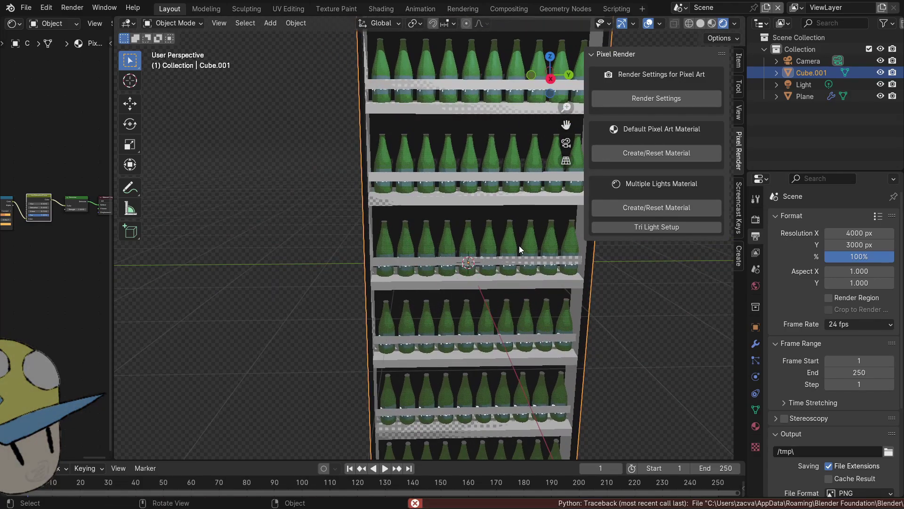
drag(560, 133, 488, 194)
scroll(490, 160, down, 6)
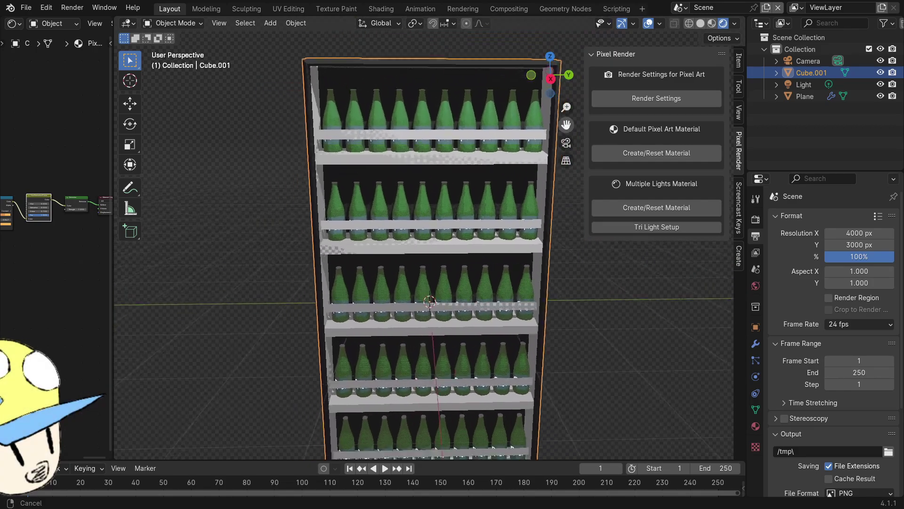
middle_drag(490, 159, 557, 197)
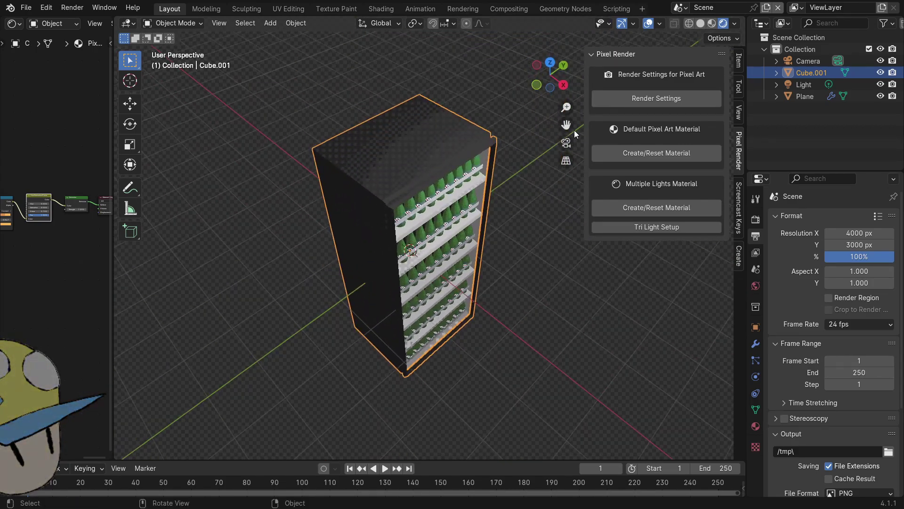
middle_drag(558, 123, 403, 190)
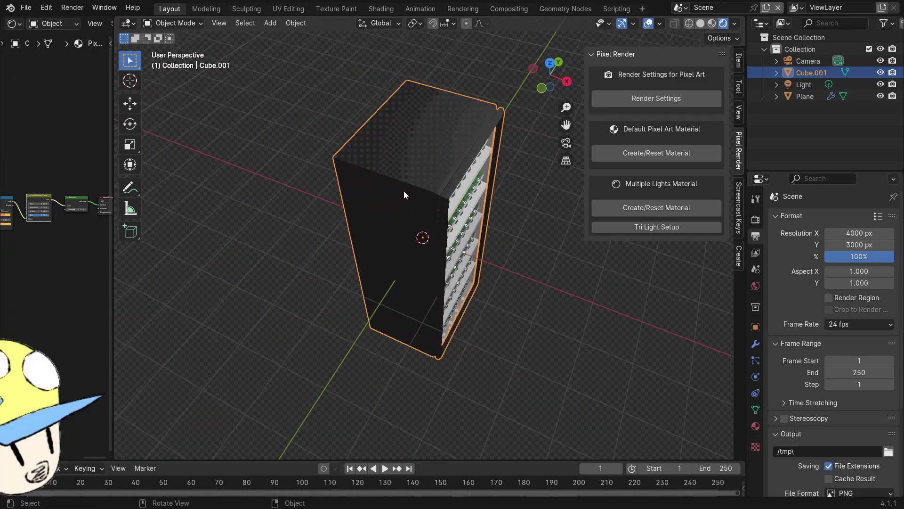
click(756, 425)
click(813, 220)
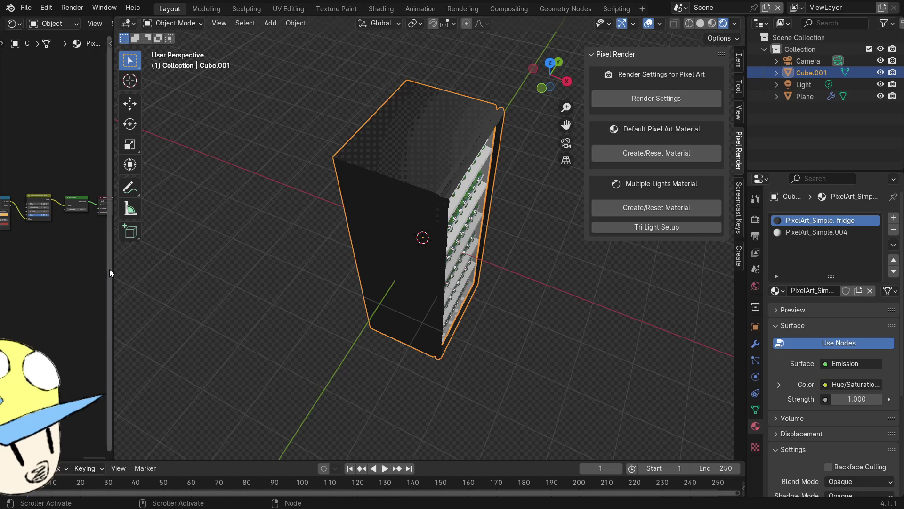
Step: Widen the shader editor, frame the Soft Light node of the fridge material, and lower its Fac to 0.427
drag(109, 269, 403, 271)
middle_drag(75, 311, 238, 281)
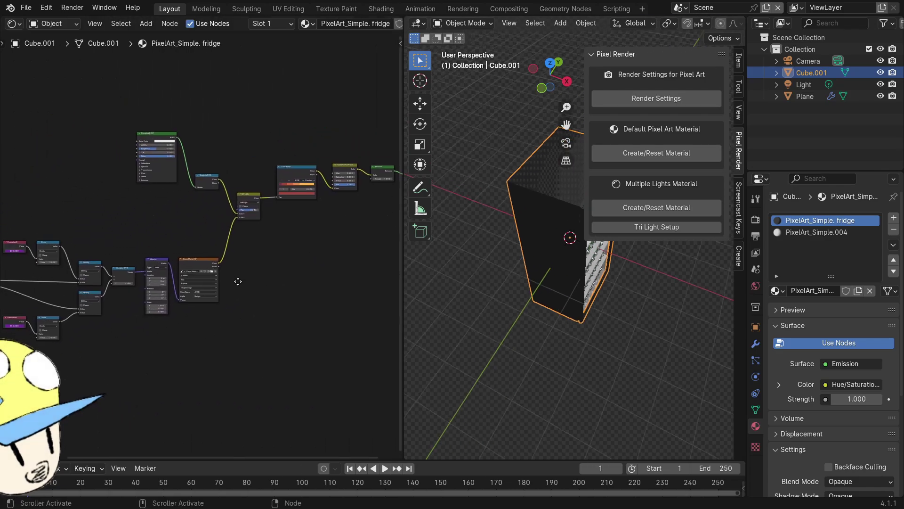
scroll(238, 281, up, 2)
scroll(214, 351, up, 1)
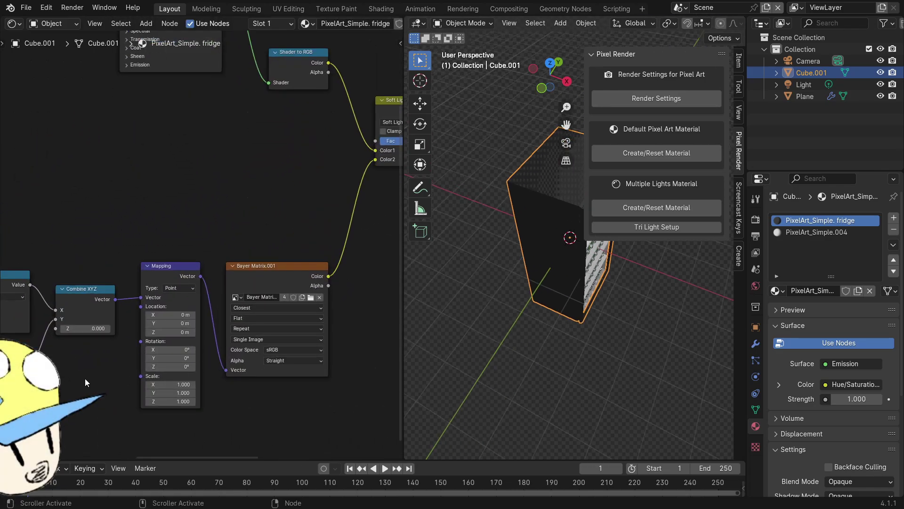
middle_drag(86, 377, 321, 407)
scroll(248, 203, up, 6)
middle_drag(248, 202, 280, 309)
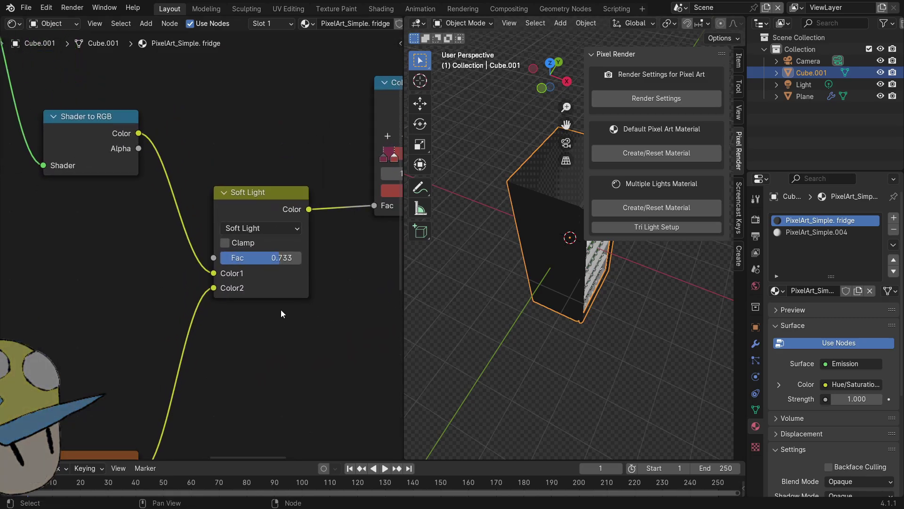
middle_drag(346, 338, 291, 340)
scroll(247, 292, up, 2)
middle_drag(582, 287, 485, 278)
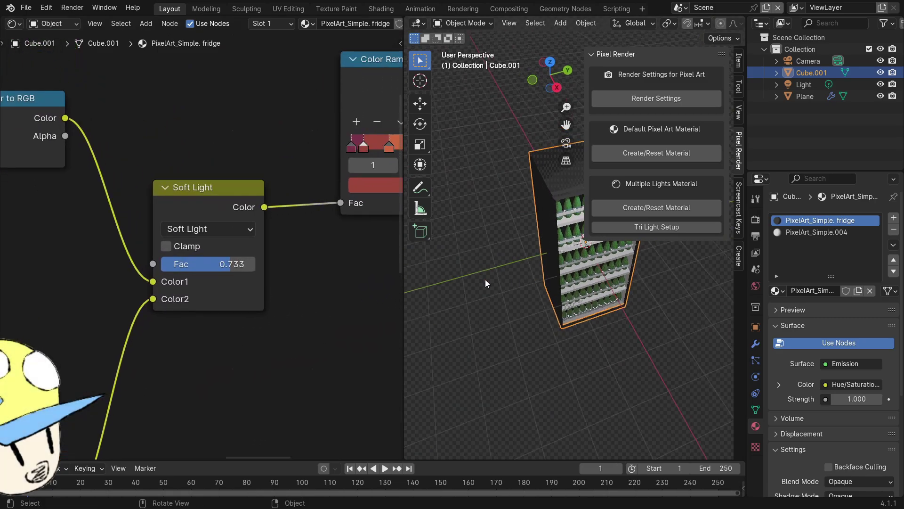
drag(233, 261, 203, 260)
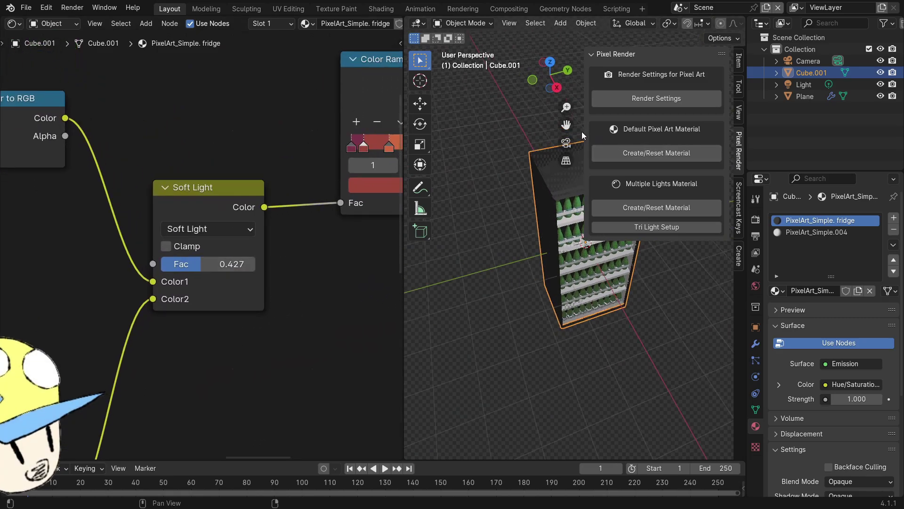
Step: Hide the viewport sidebar and vary the Soft Light node's Fac to compare the dithering strength on the fridge
drag(586, 131, 733, 144)
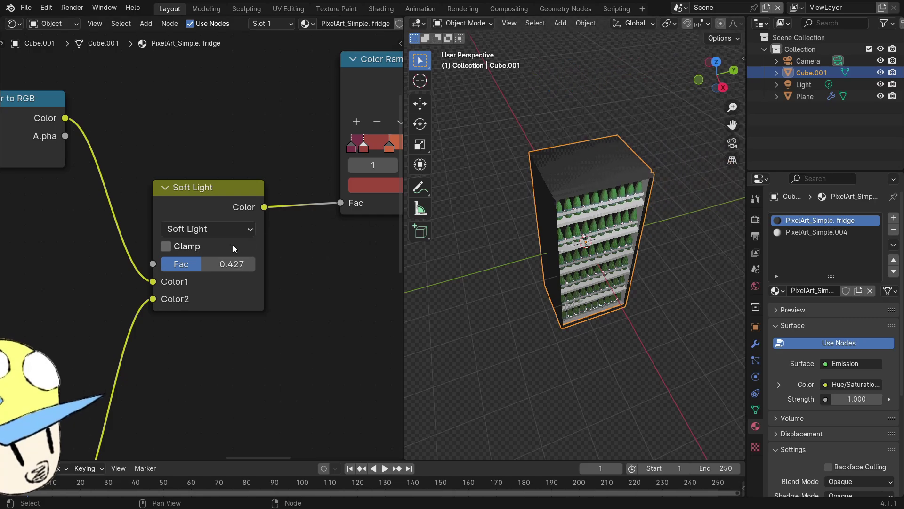
drag(236, 263, 265, 264)
middle_drag(584, 249, 607, 248)
drag(199, 265, 199, 264)
mouse_move(606, 218)
middle_down()
mouse_move(601, 279)
mouse_move(604, 213)
middle_up()
mouse_move(230, 267)
mouse_down()
mouse_move(213, 267)
mouse_move(242, 265)
mouse_up()
middle_drag(553, 261, 564, 211)
Step: Look over the whole fridge material node tree and narrow the shader editor to enlarge the 3D viewport
scroll(292, 305, down, 14)
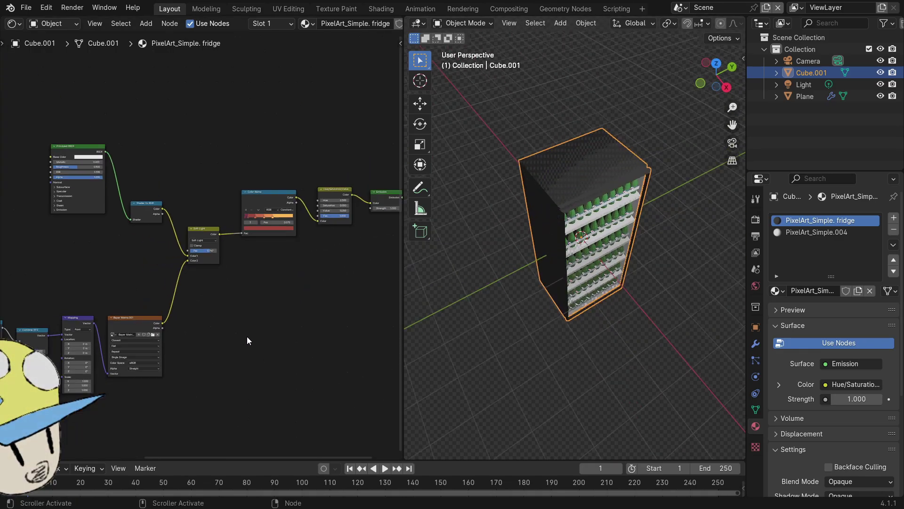
middle_drag(247, 336, 402, 295)
middle_drag(354, 355, 134, 411)
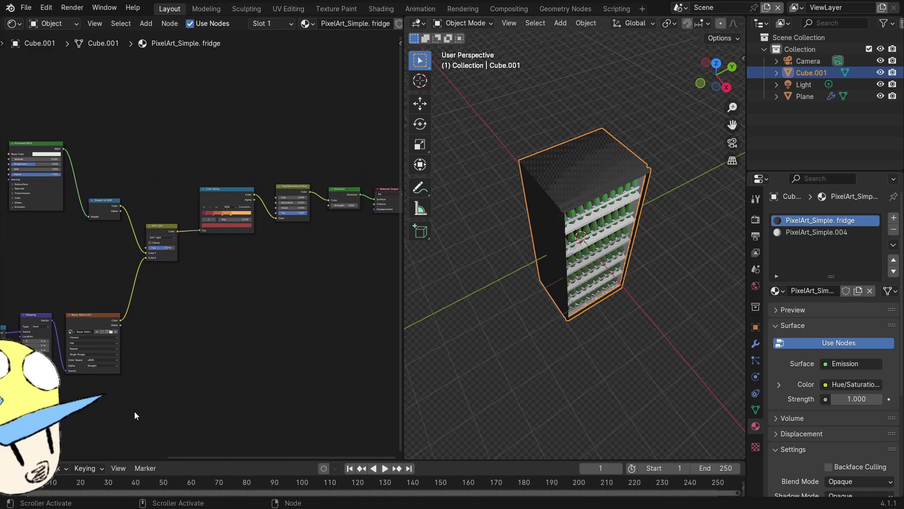
drag(406, 253, 136, 259)
Step: Inspect the dithering on the fridge's top and its bottle shelves, and show the Pixel Render sidebar again
middle_drag(471, 226, 571, 202)
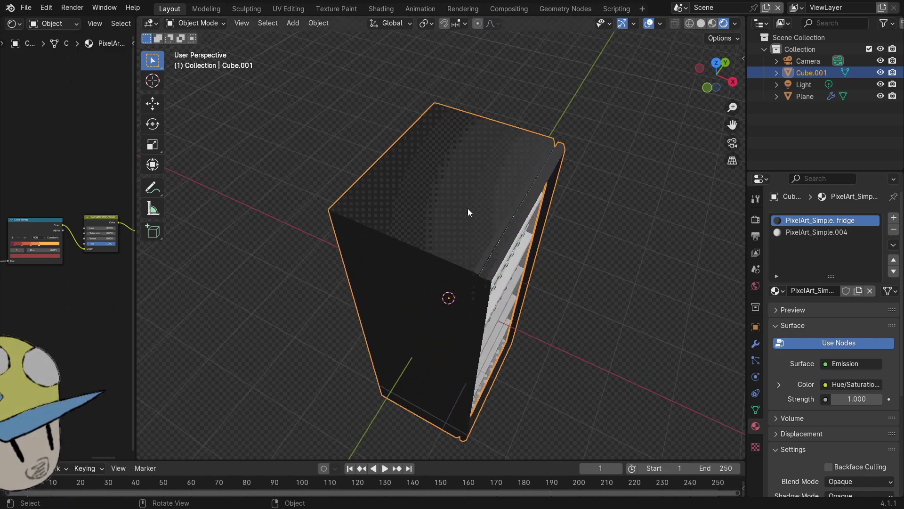
mouse_move(464, 204)
middle_down()
mouse_move(442, 146)
mouse_move(468, 196)
middle_up()
middle_drag(732, 117, 430, 166)
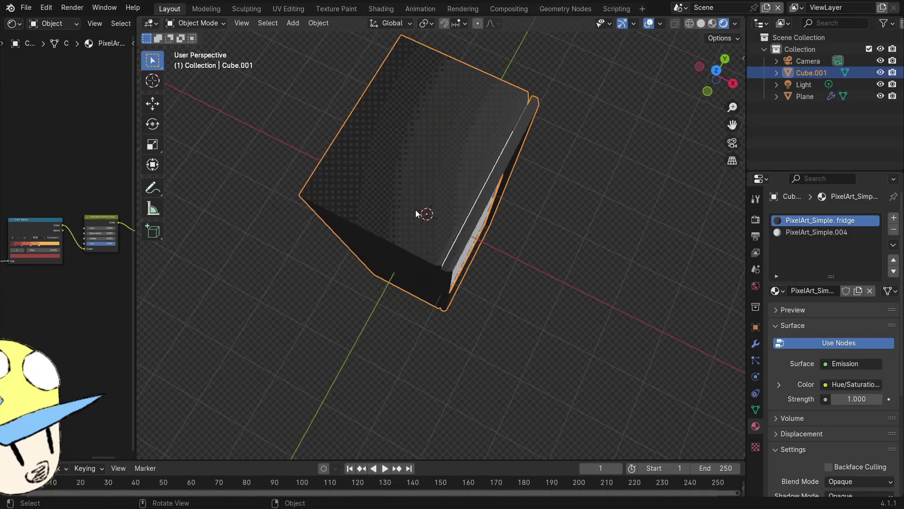
middle_drag(569, 270, 532, 221)
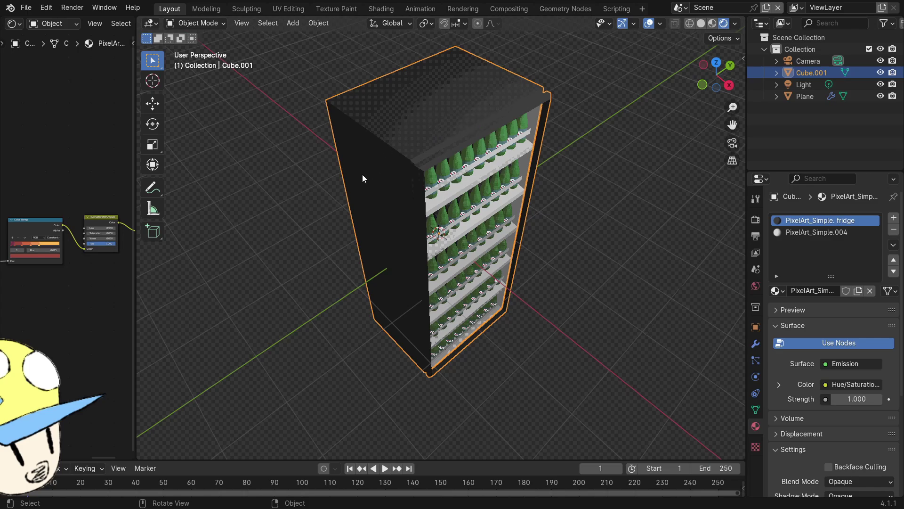
click(744, 61)
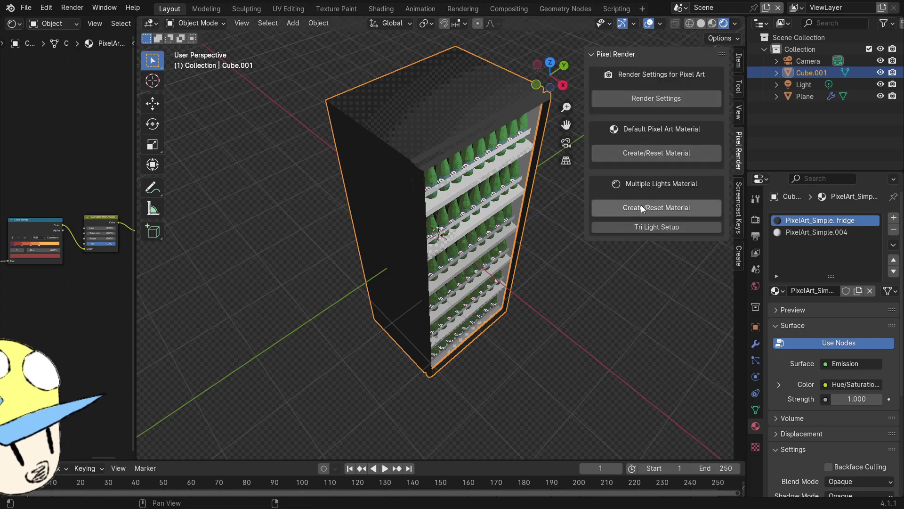
middle_drag(579, 202, 498, 140)
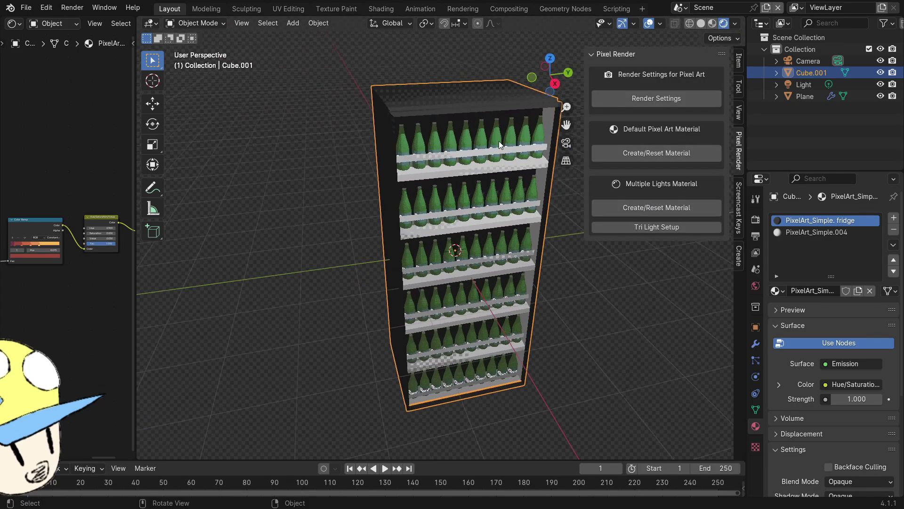